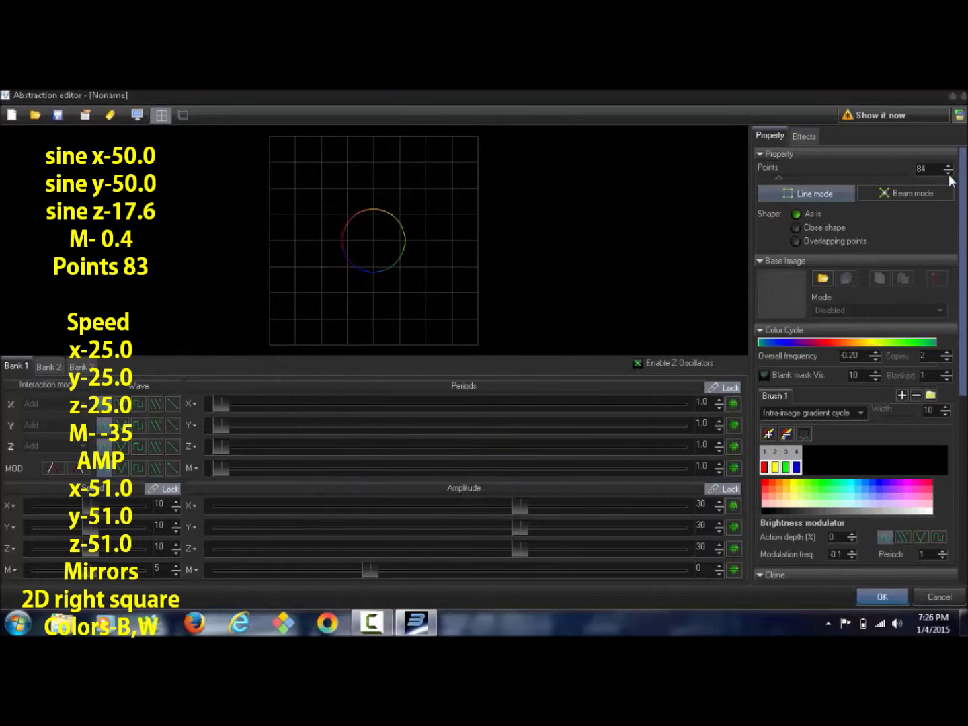
Set the X and Y periods to 50.0, the Z period to 17.6 and the M period to 0.5.
left_click_drag(227, 409, 693, 447)
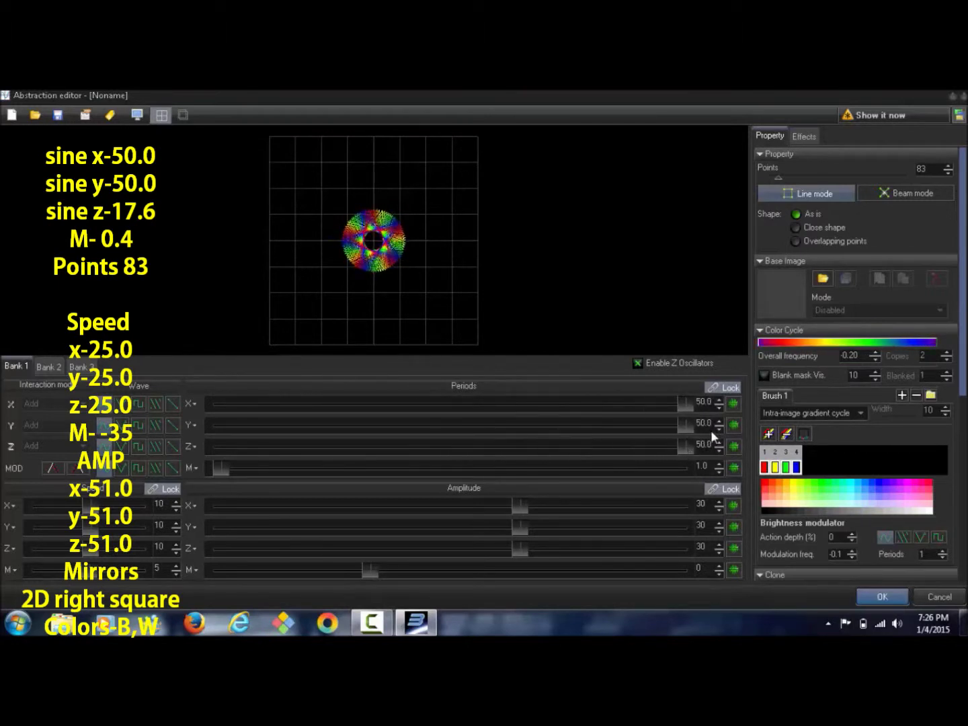
left_click(724, 388)
left_click_drag(687, 444, 409, 469)
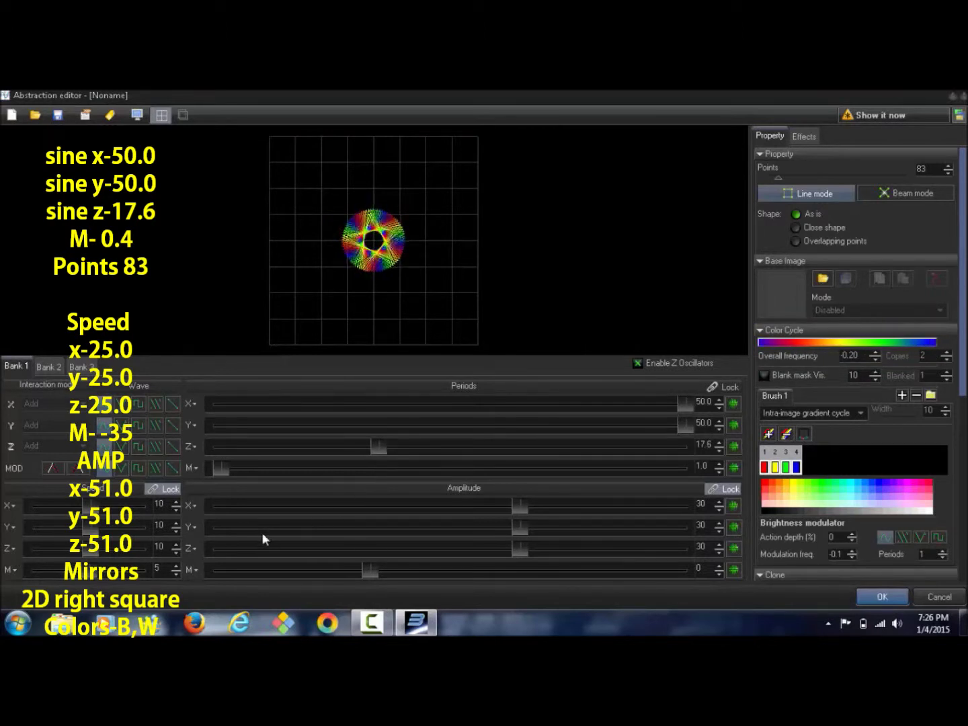
left_click(216, 471)
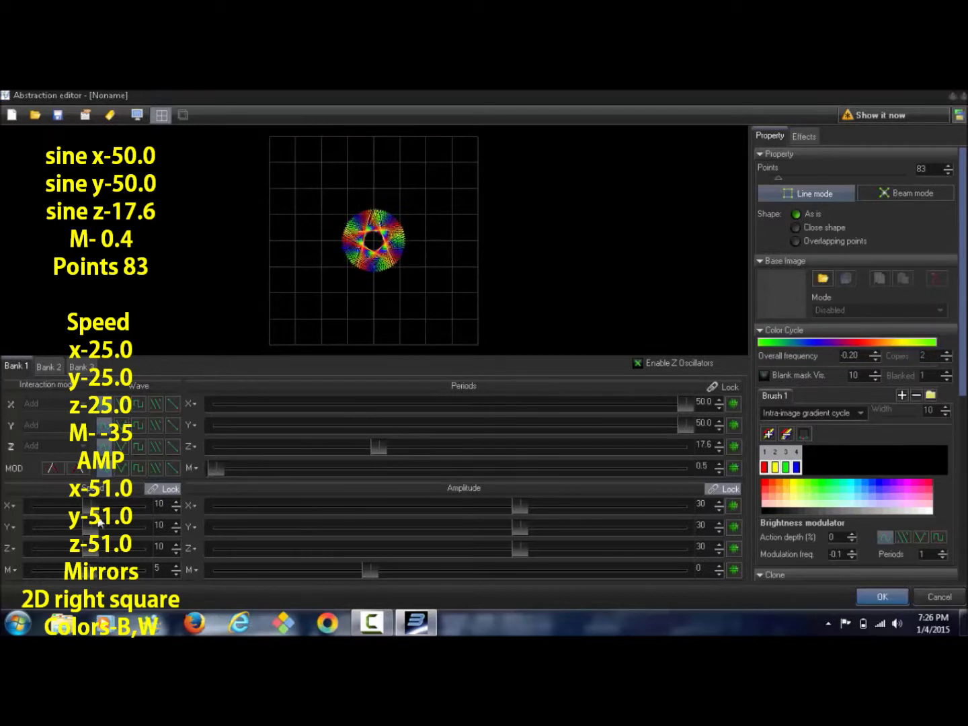
Set the X, Y and Z speeds to 25 and M to -35, and the X, Y and Z amplitudes to 51 and M to -35.
left_click_drag(89, 506, 98, 512)
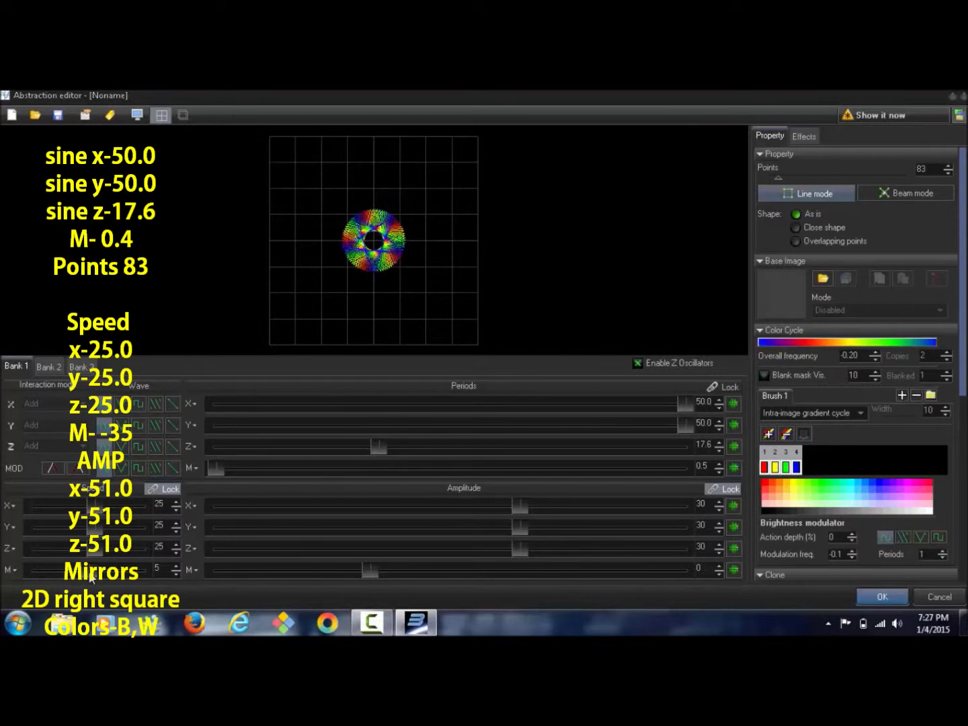
left_click_drag(94, 573, 88, 576)
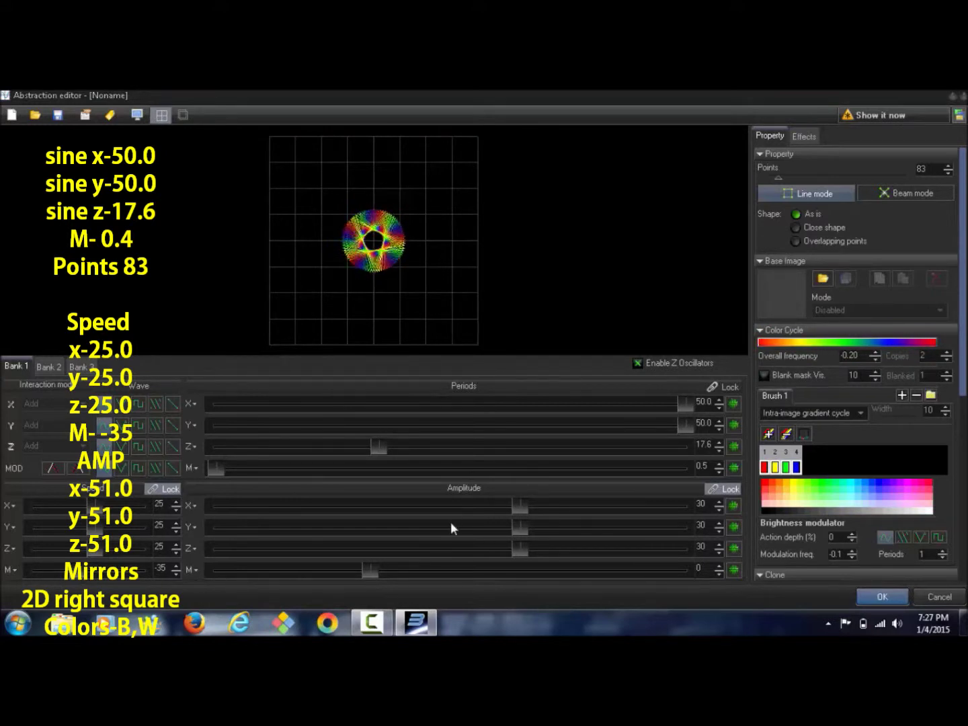
left_click_drag(520, 505, 570, 506)
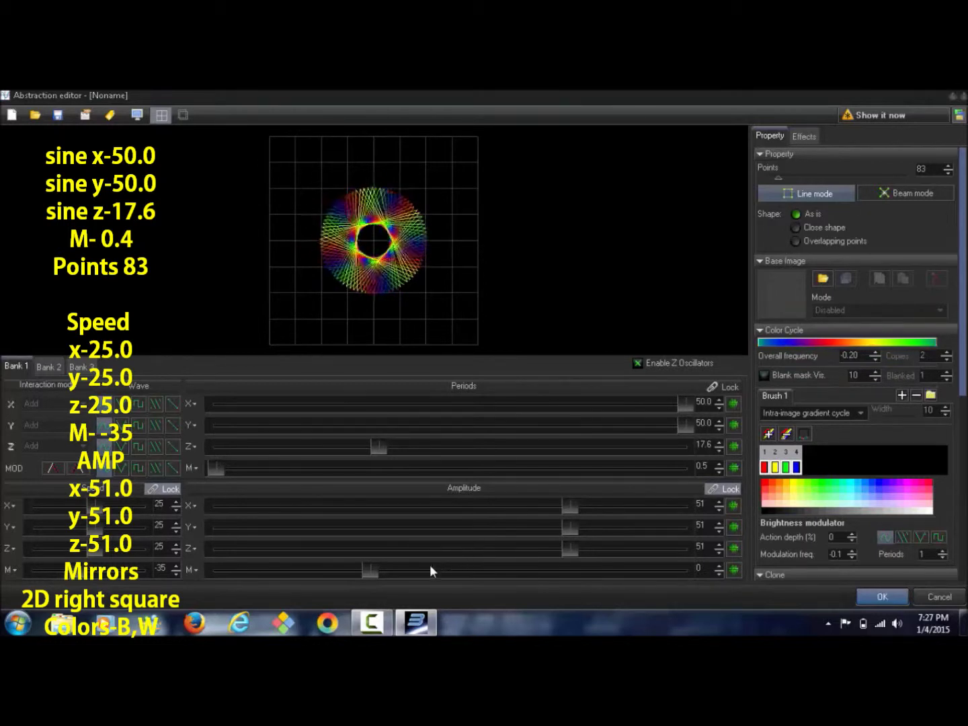
left_click_drag(369, 571, 316, 572)
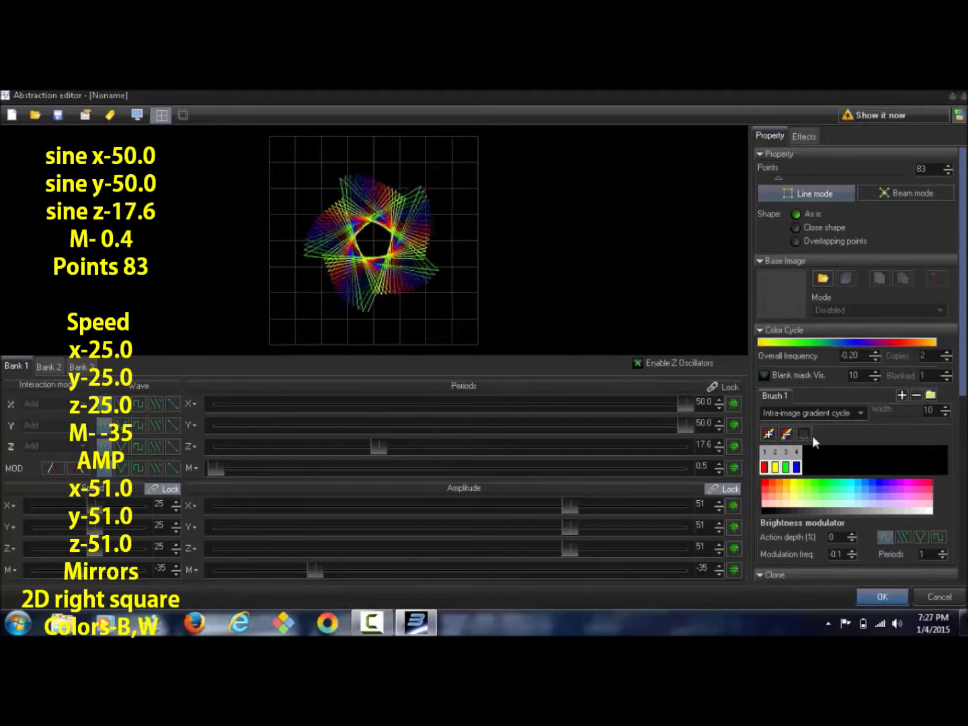
Reduce the brush to two colours, blue and a pale tone, and apply the last 2D mirror option.
left_click(787, 434)
left_click(788, 435)
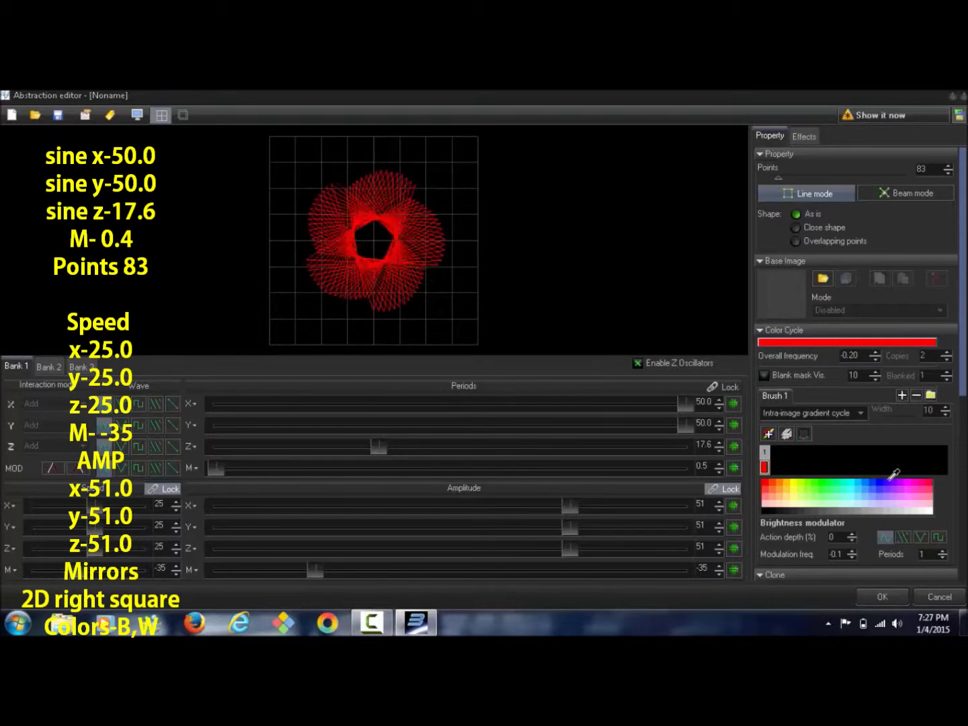
left_click(890, 481)
left_click(769, 434)
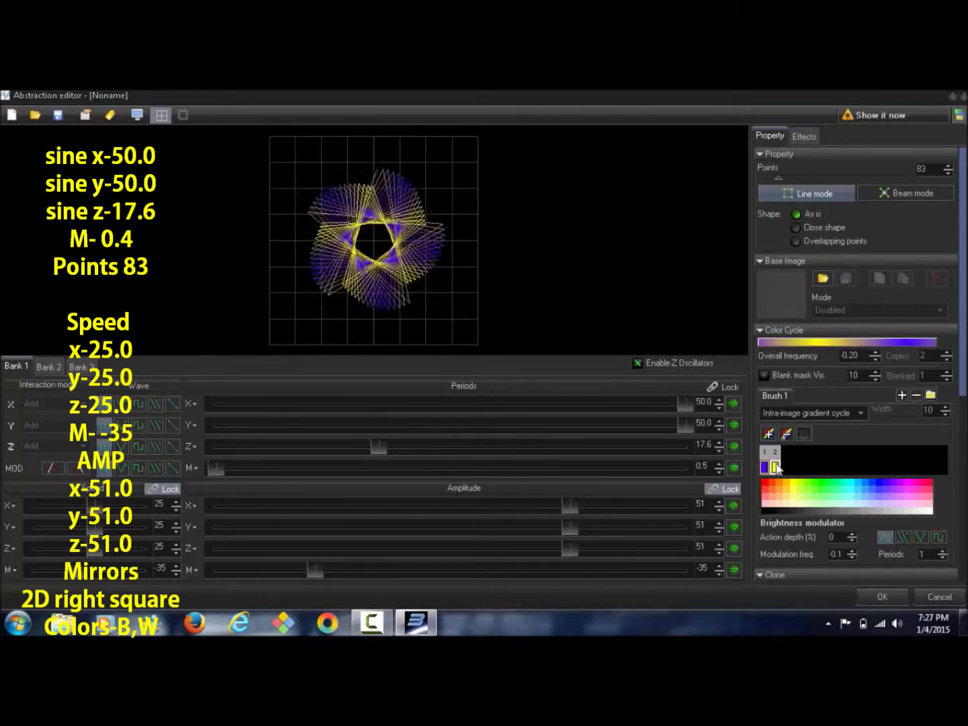
left_click(771, 502)
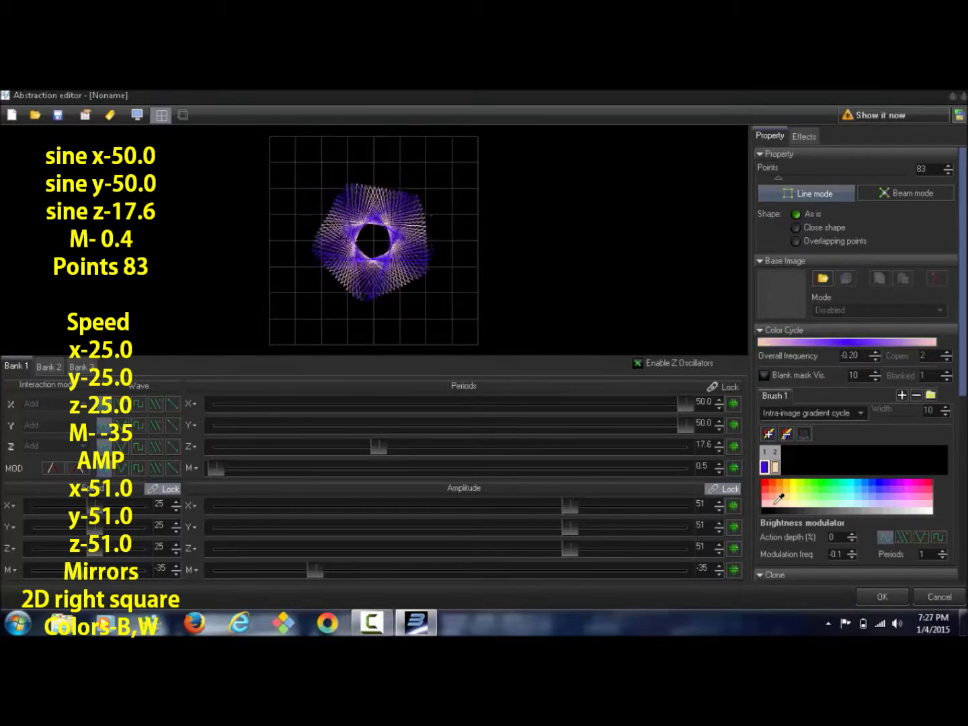
left_click_drag(960, 372, 952, 490)
left_click(929, 445)
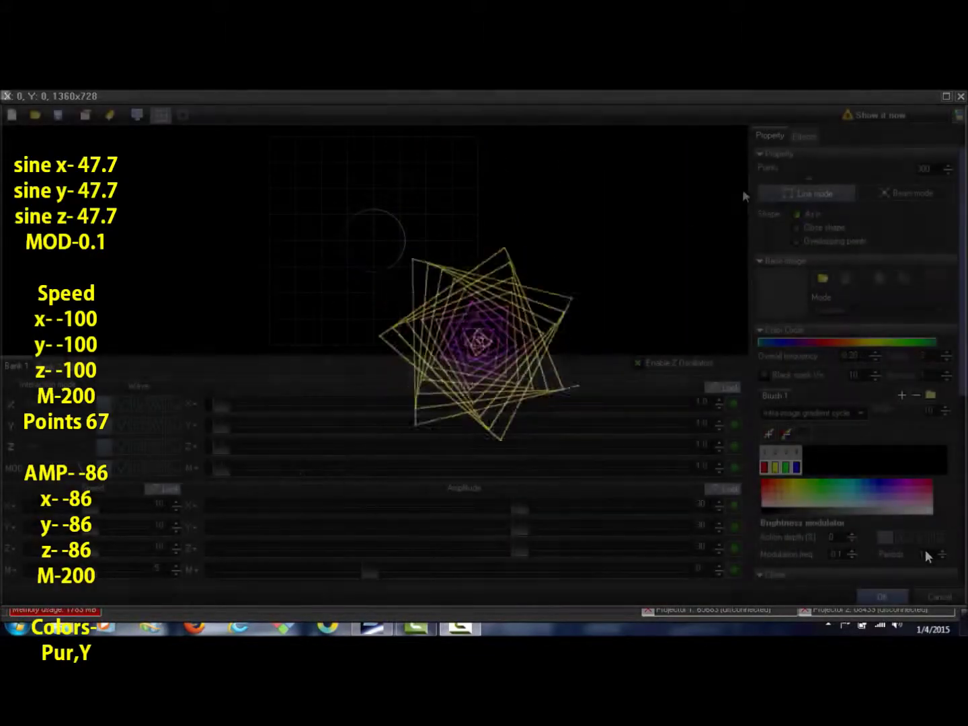
Set the new abstract's points to 67, its X, Y and Z periods to 47.7 and its M period to 0.1.
left_click_drag(810, 182, 801, 181)
left_click_drag(801, 182, 776, 184)
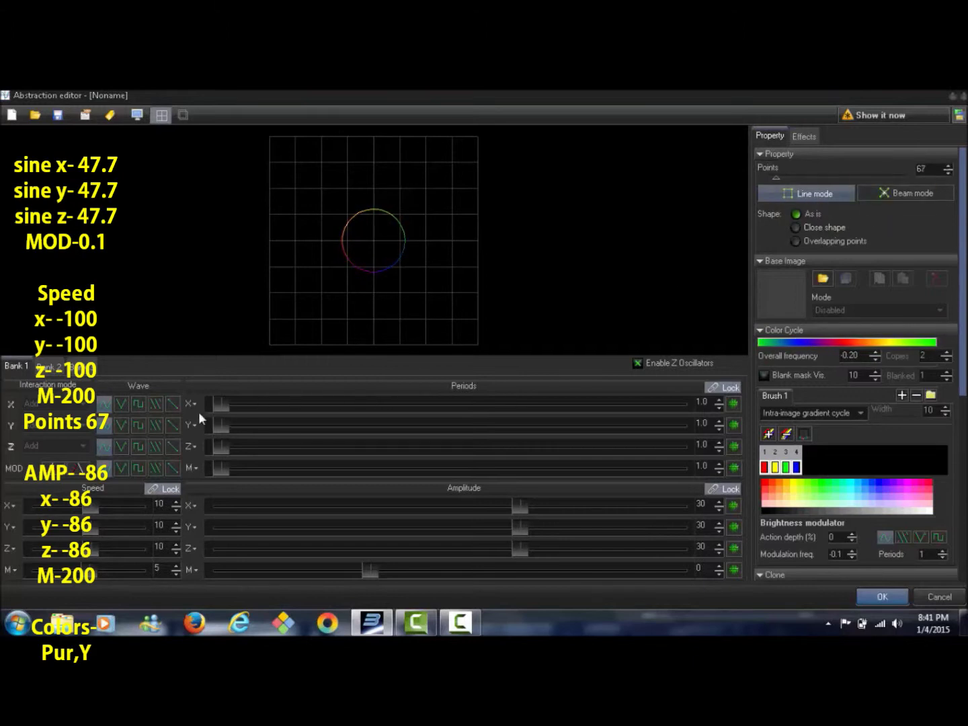
left_click_drag(219, 405, 665, 408)
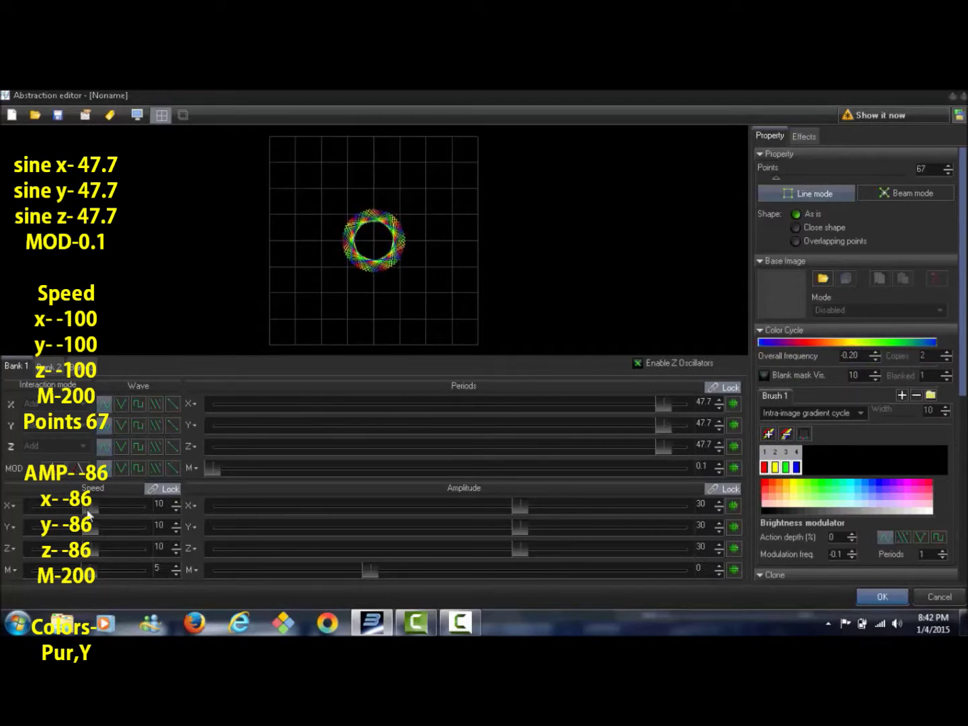
Set the X, Y and Z speeds to -100 and M to 28, and the X, Y and Z amplitudes to -86 and M to 200.
left_click(88, 508)
left_click_drag(88, 512, 62, 516)
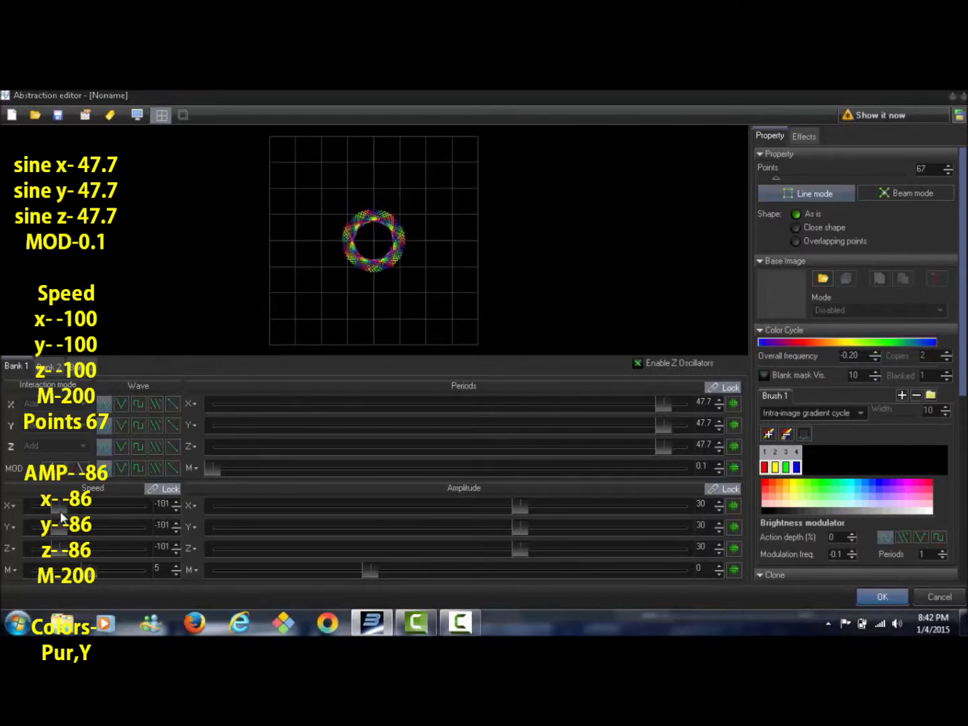
left_click(176, 502)
left_click(175, 502)
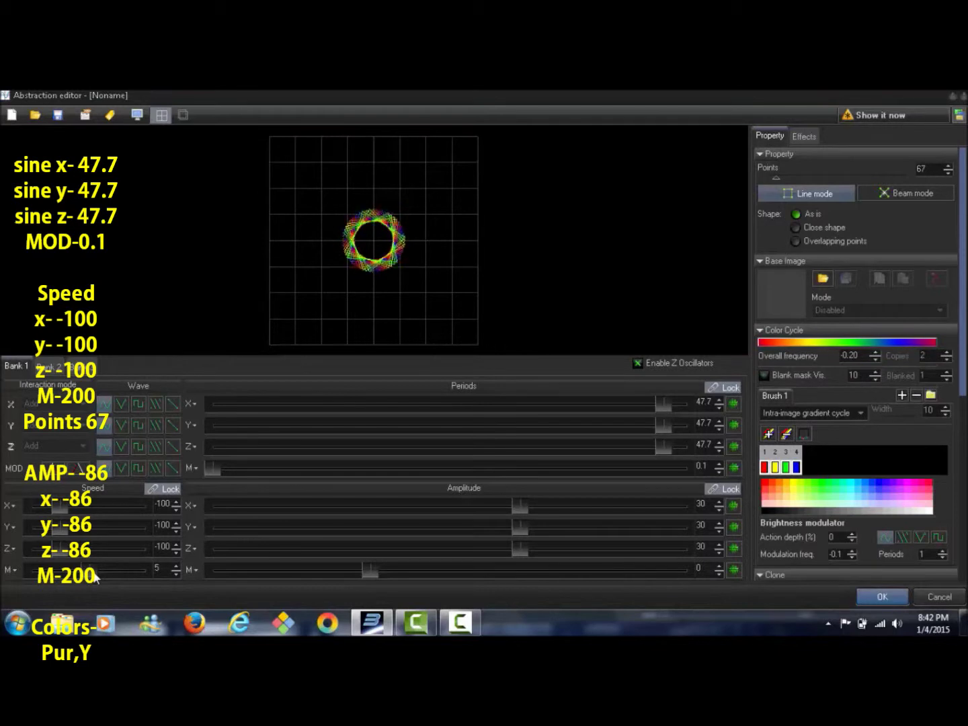
left_click_drag(95, 572, 100, 573)
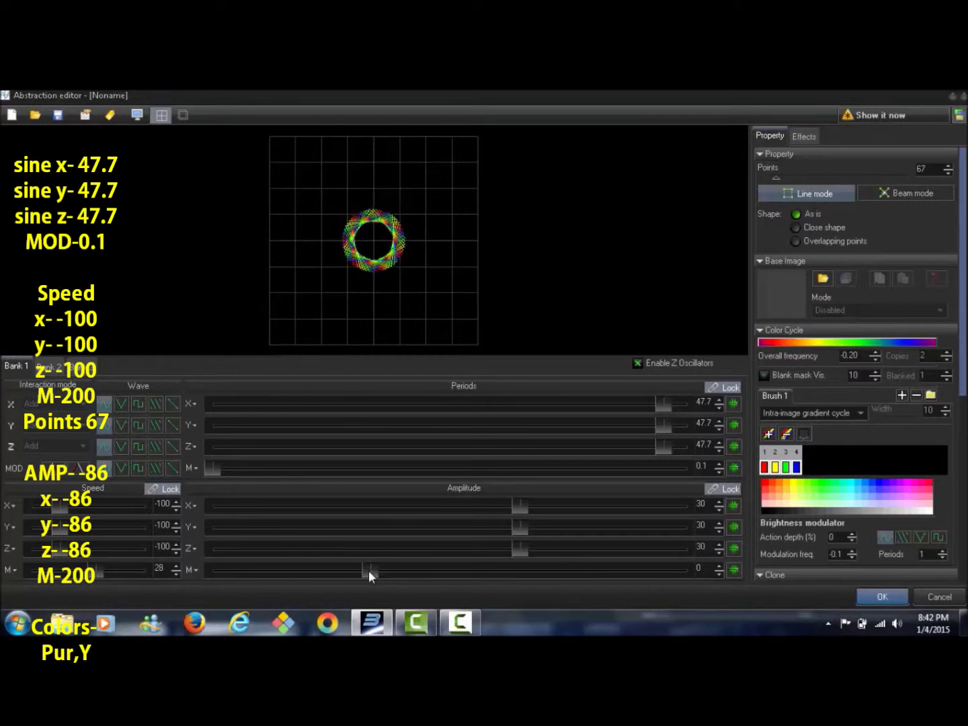
left_click_drag(369, 571, 694, 612)
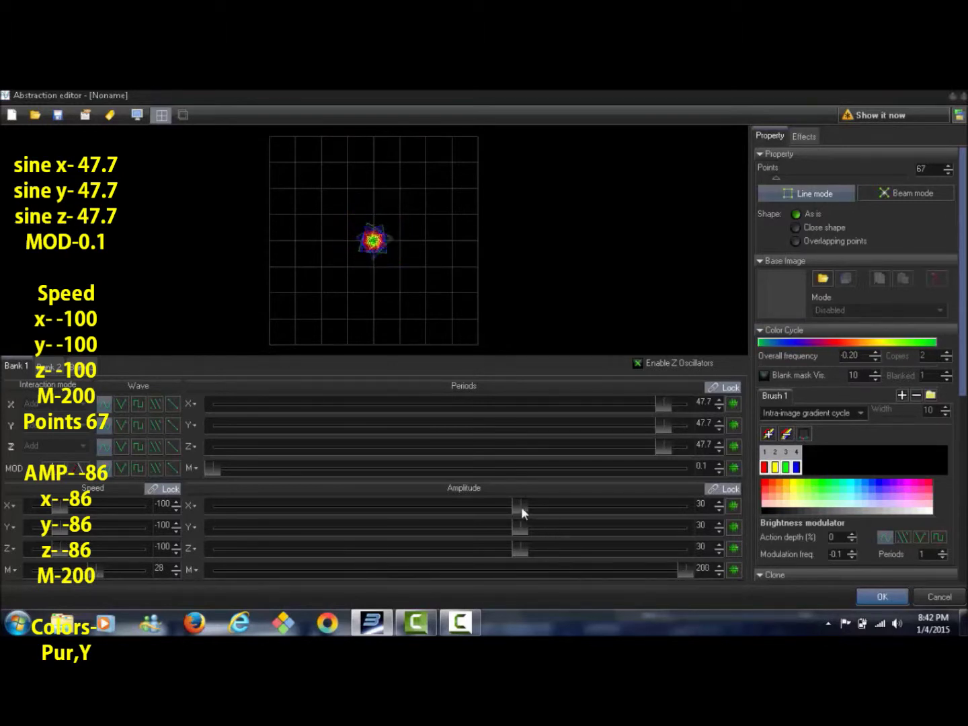
left_click_drag(518, 506, 247, 534)
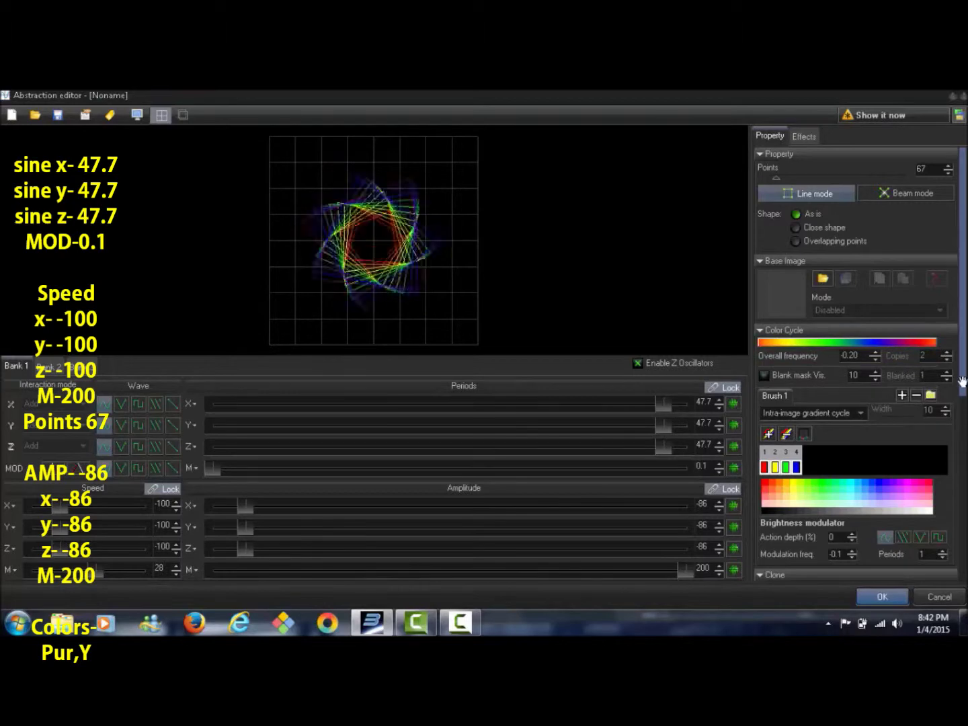
Reduce the brush gradient to two colours, magenta-purple for the first and yellow for the second.
scroll(868, 414, "down", 1)
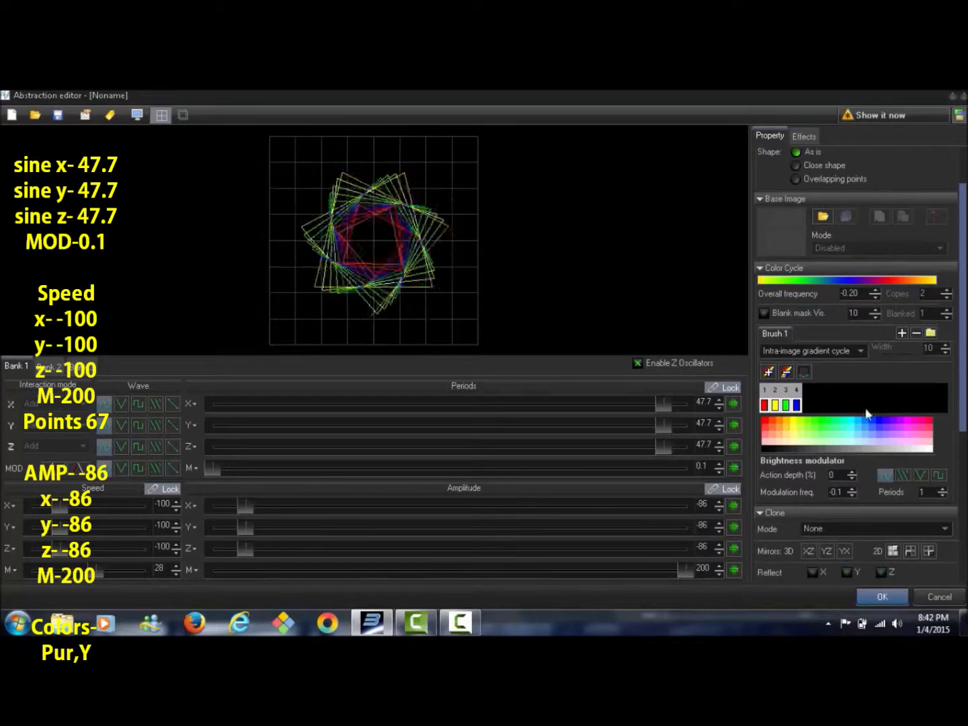
left_click(787, 372)
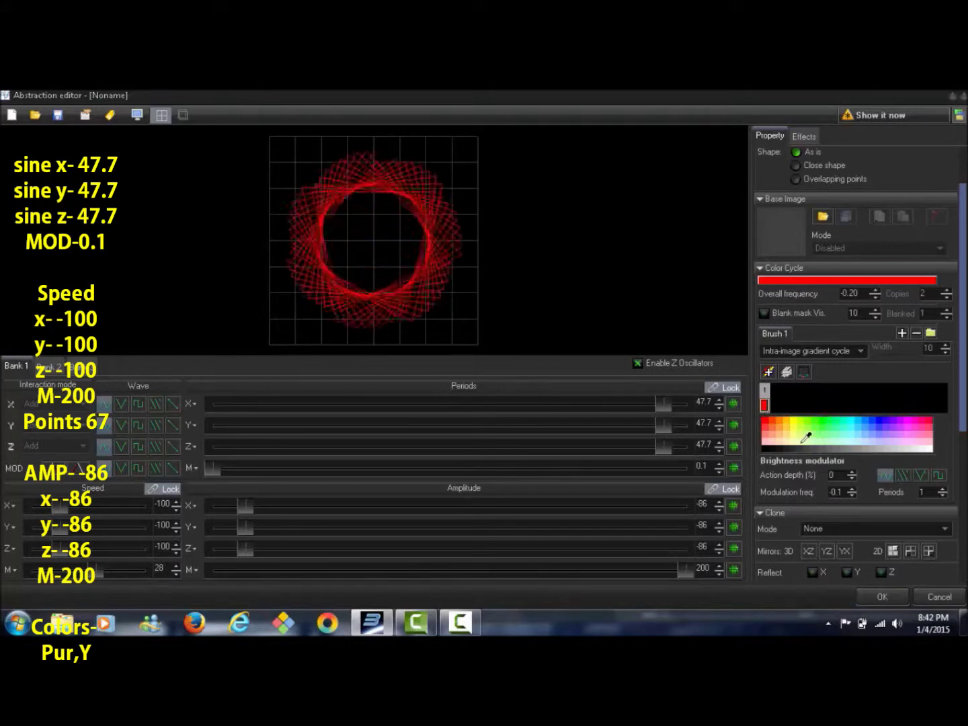
left_click(903, 421)
left_click(768, 372)
left_click(803, 412)
left_click(799, 418)
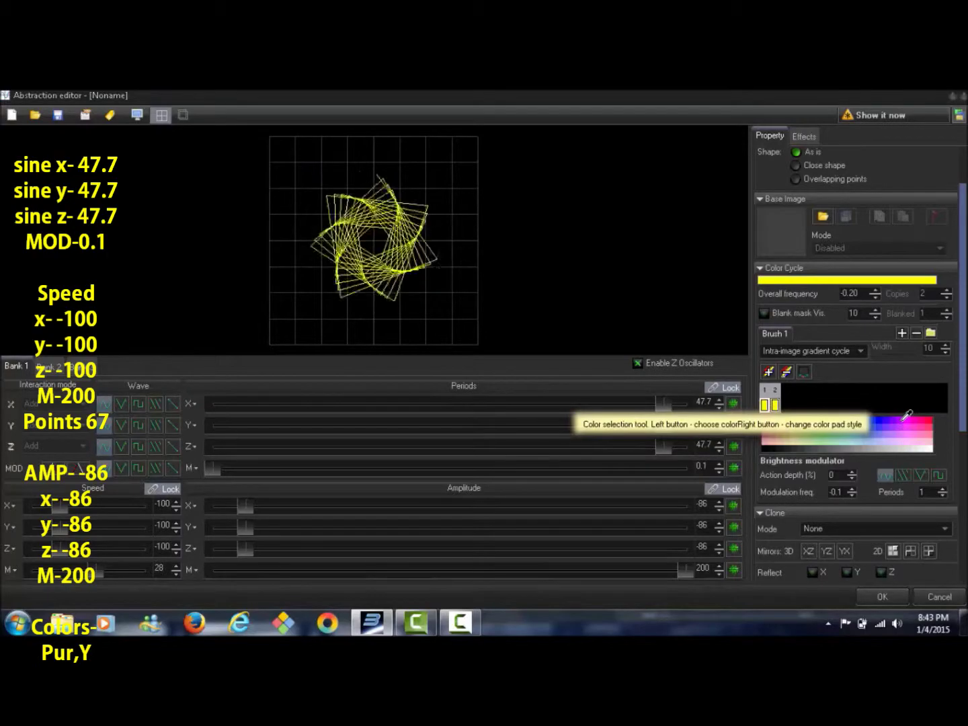
left_click(906, 417)
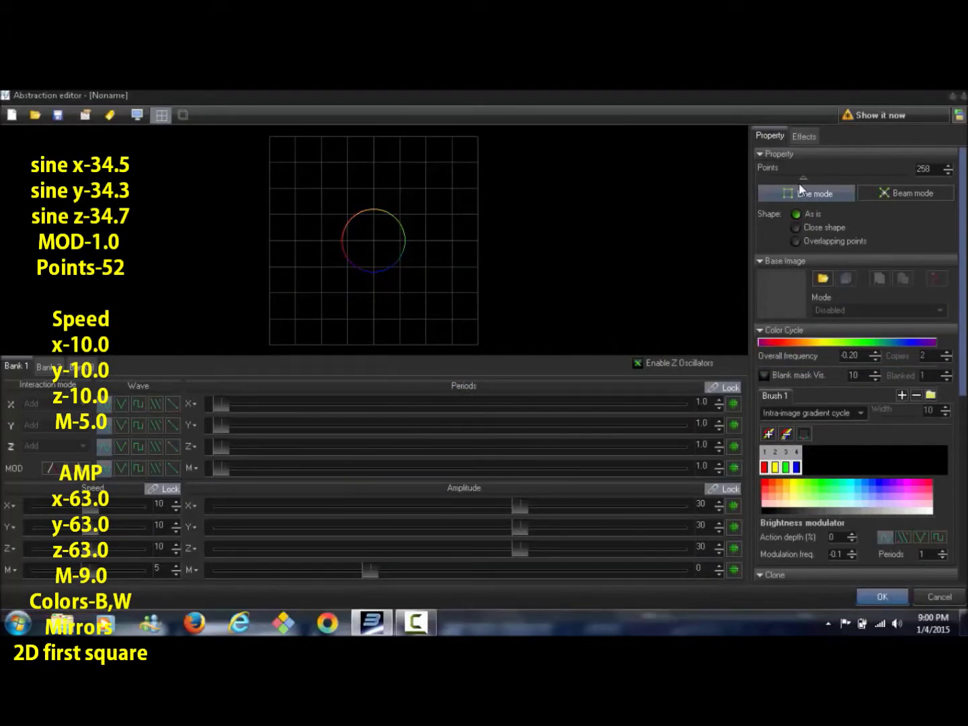
Set the number of points of the new circle abstract to 52.
left_click_drag(799, 185, 775, 189)
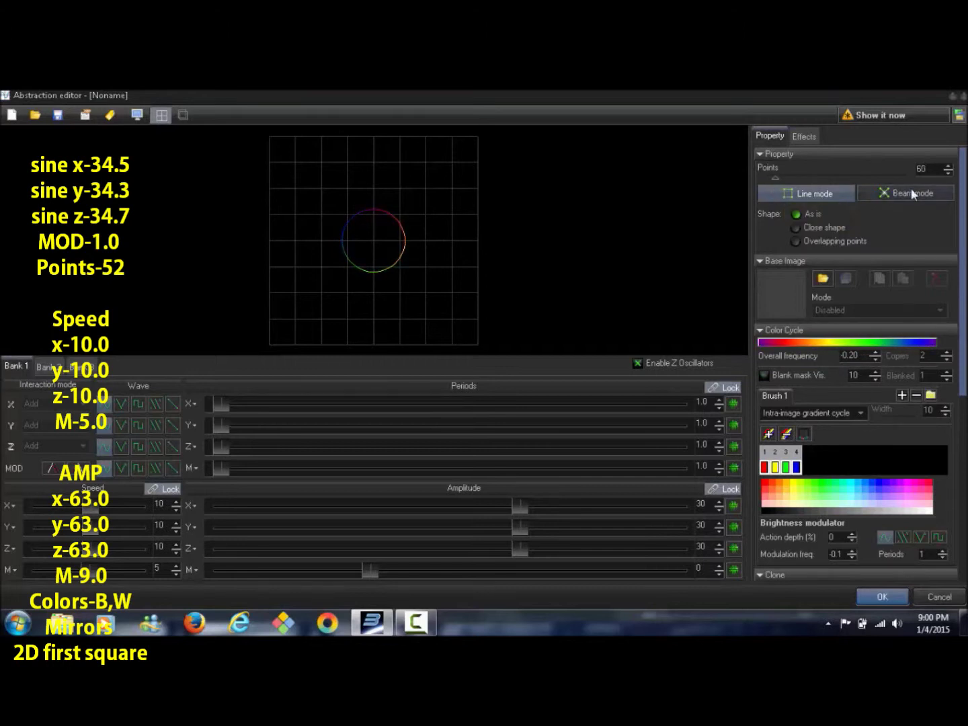
left_click(948, 173)
left_click(947, 172)
left_click(948, 173)
left_click(948, 173)
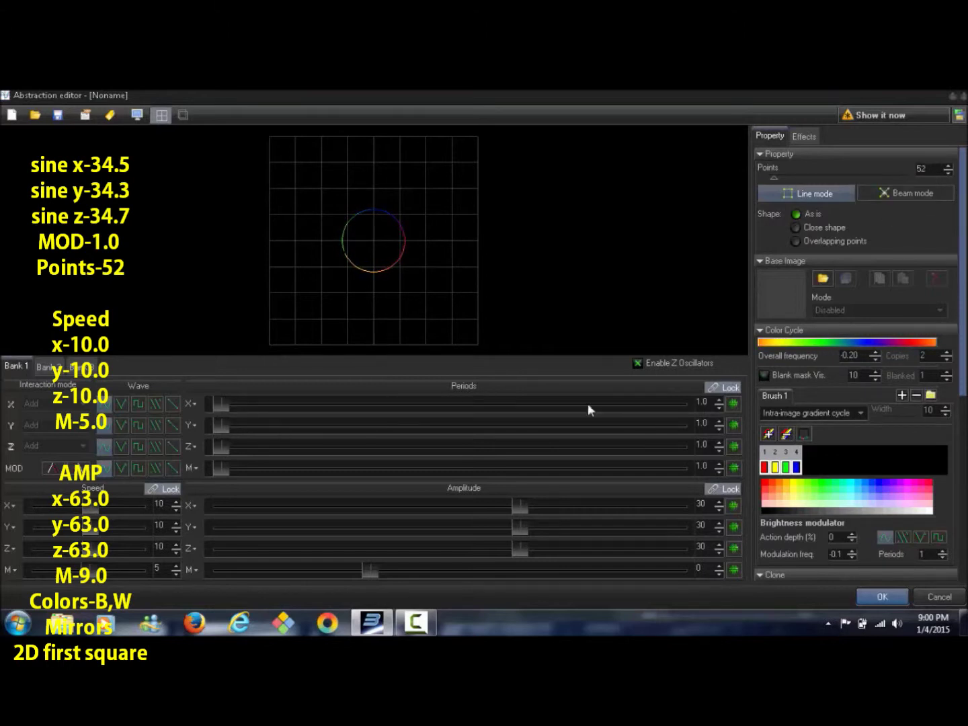
Unlock the periods and set X to 34.5, Y to 34.3 and Z to 34.7.
left_click(724, 387)
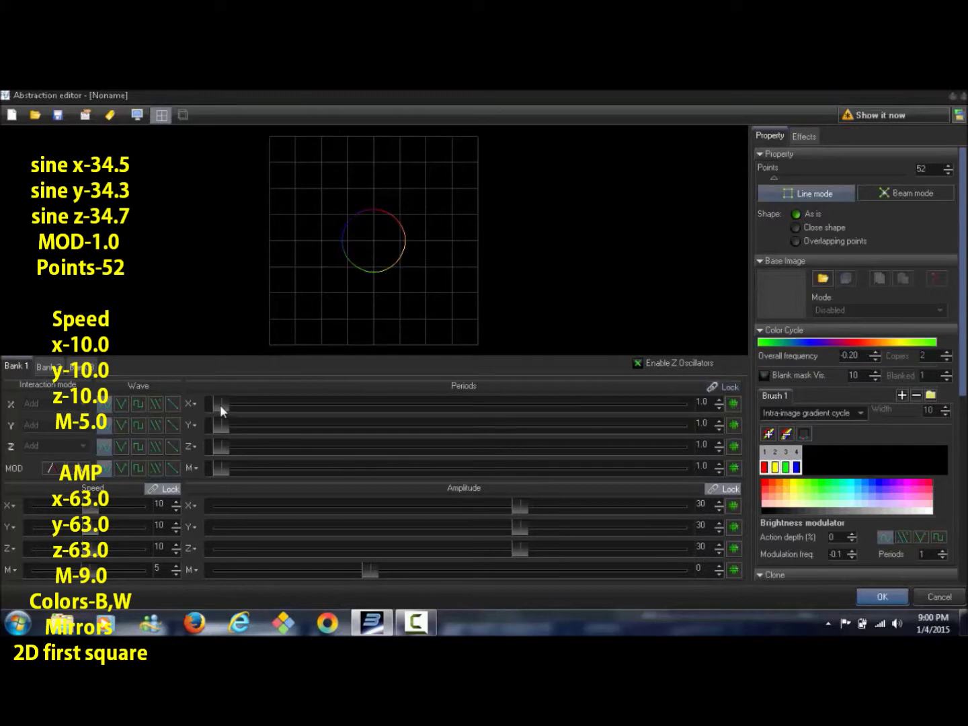
left_click_drag(220, 405, 540, 419)
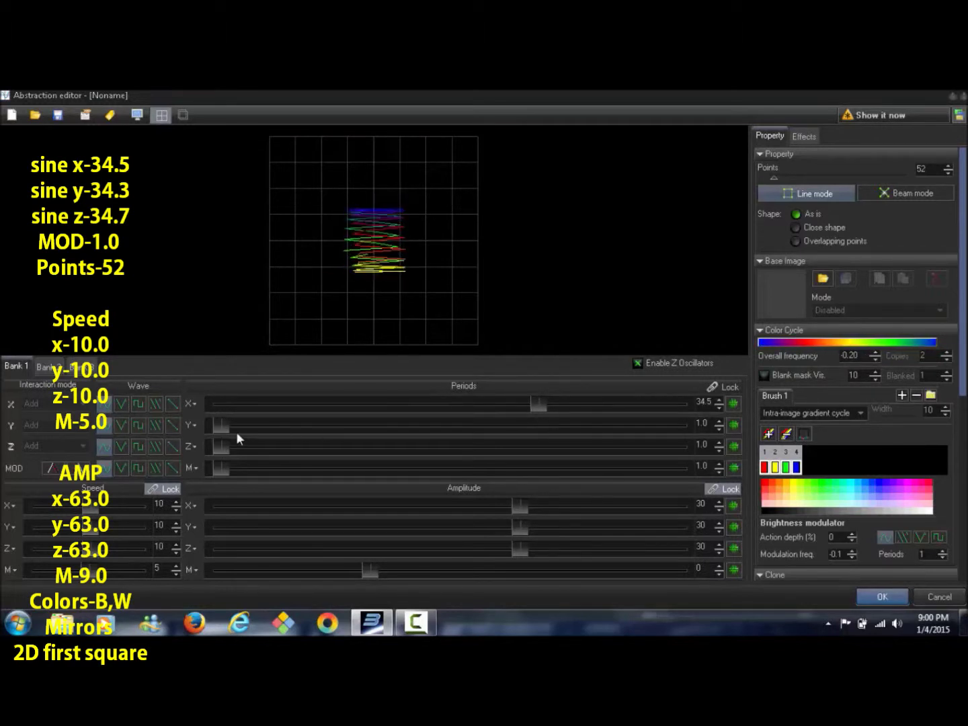
left_click_drag(215, 431, 540, 452)
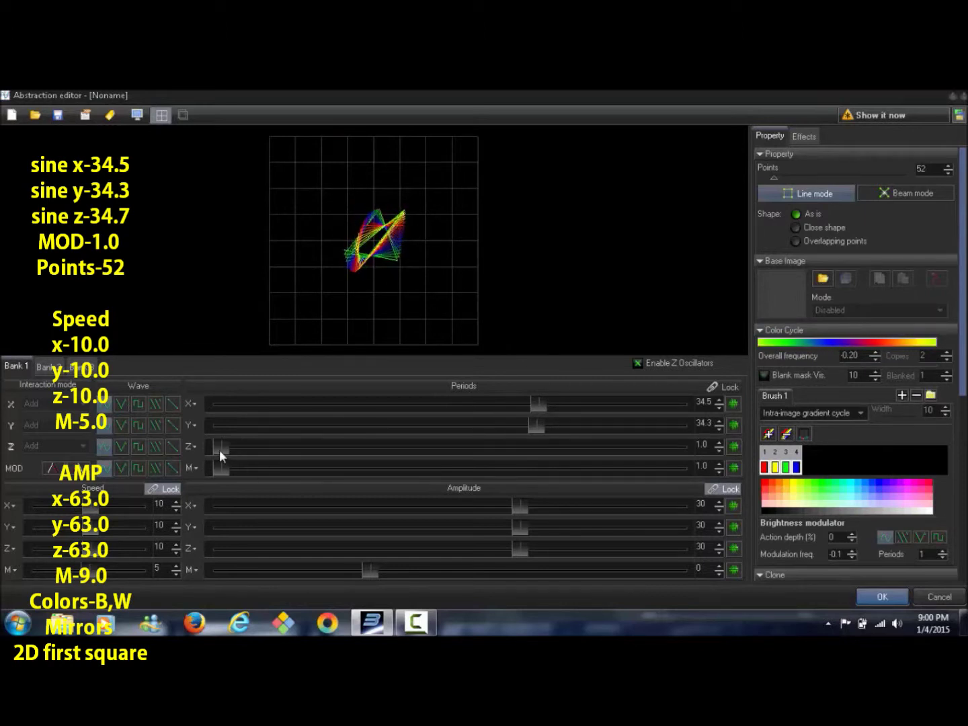
left_click_drag(219, 450, 238, 451)
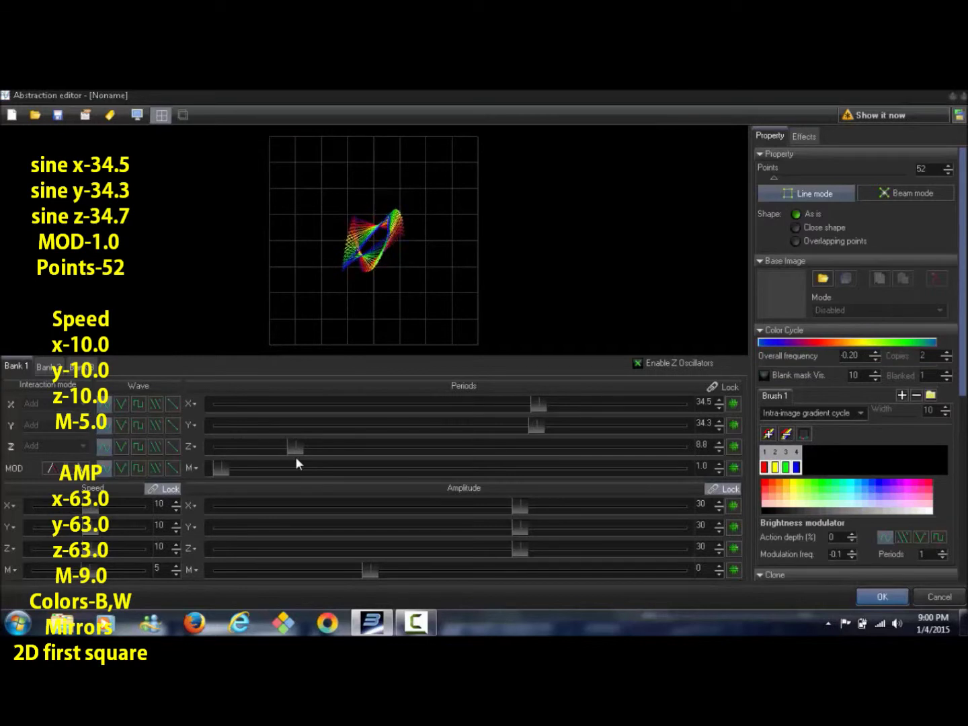
left_click_drag(301, 463, 312, 465)
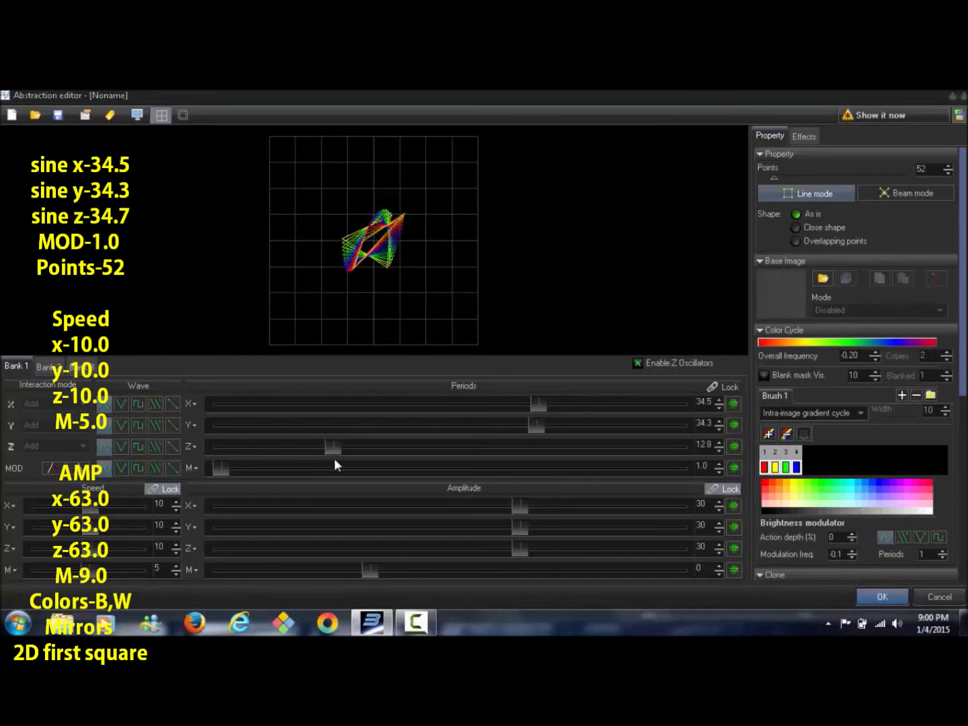
left_click_drag(375, 467, 435, 470)
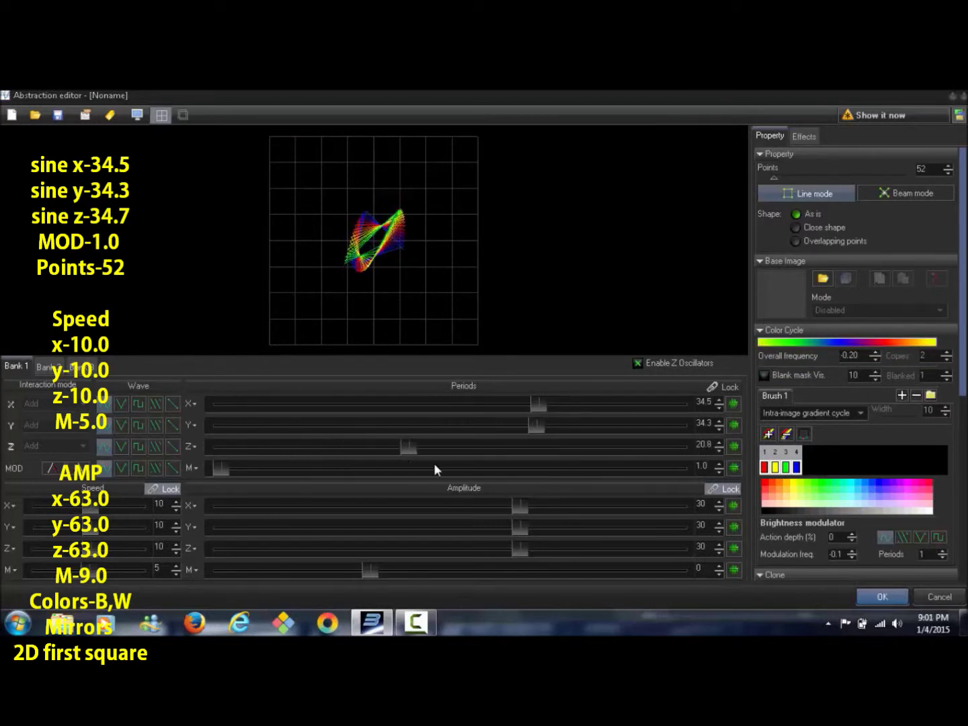
left_click_drag(506, 477, 517, 479)
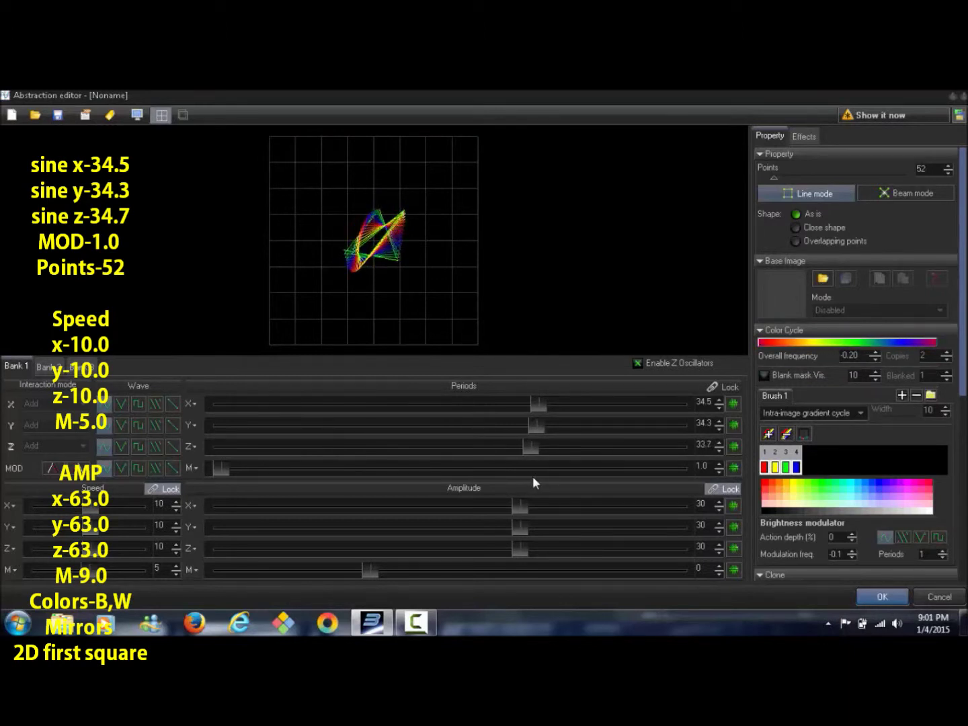
left_click_drag(533, 475, 541, 478)
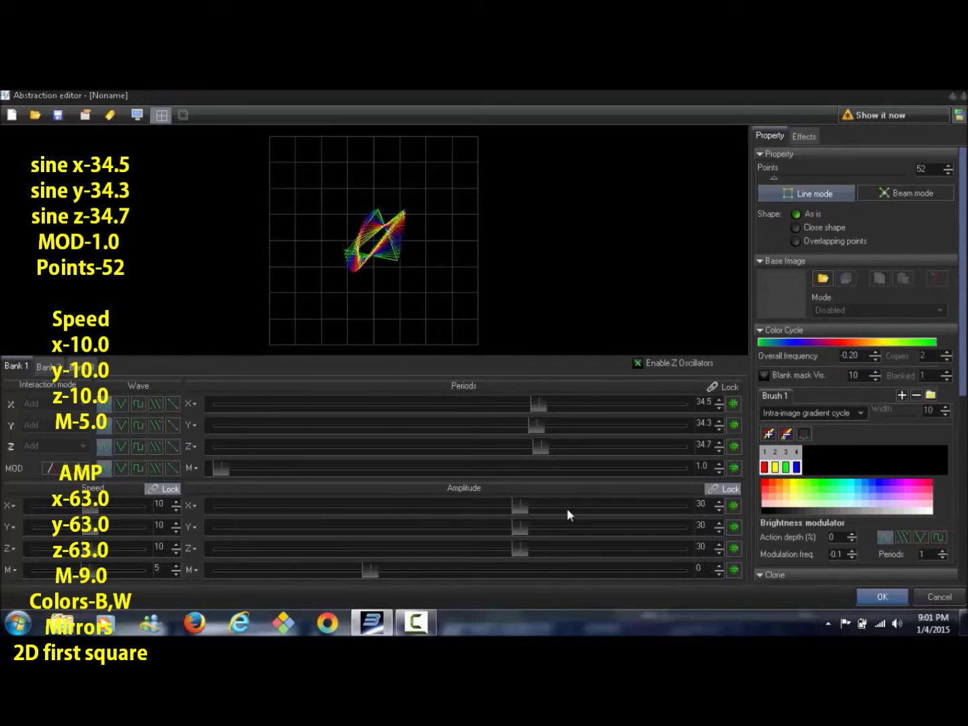
Set the X, Y and Z amplitudes to 63 and the M amplitude to 9.
left_click_drag(524, 506, 599, 512)
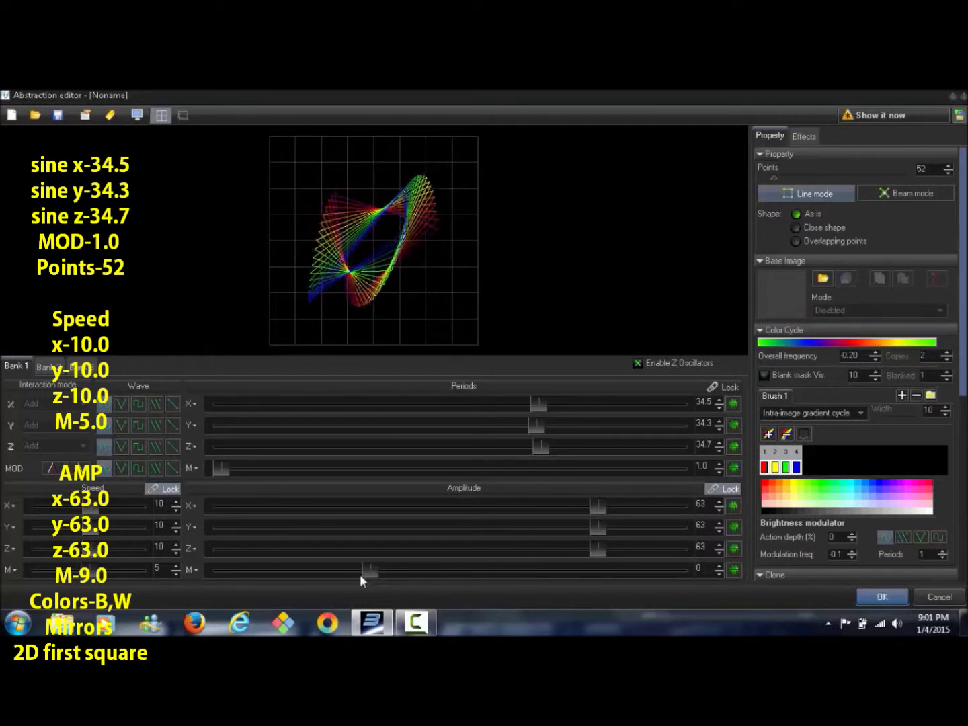
left_click_drag(368, 572, 365, 573)
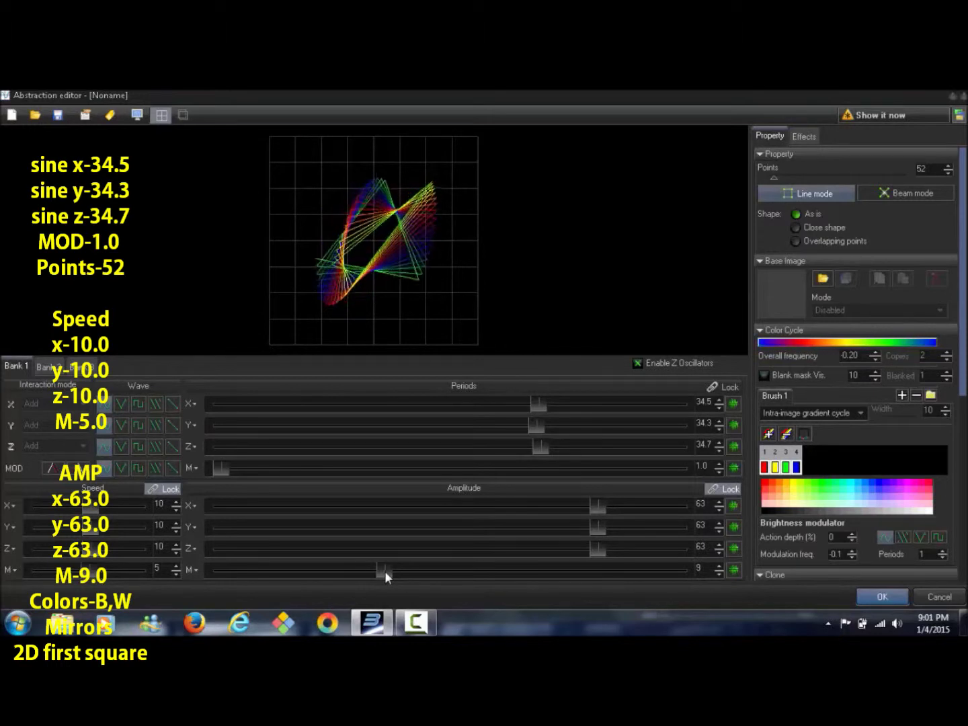
Reduce the brush gradient to two colours, blue and a pale whitish pink, and apply the first 2D mirror to the abstract.
left_click(791, 433)
left_click(791, 431)
left_click(792, 432)
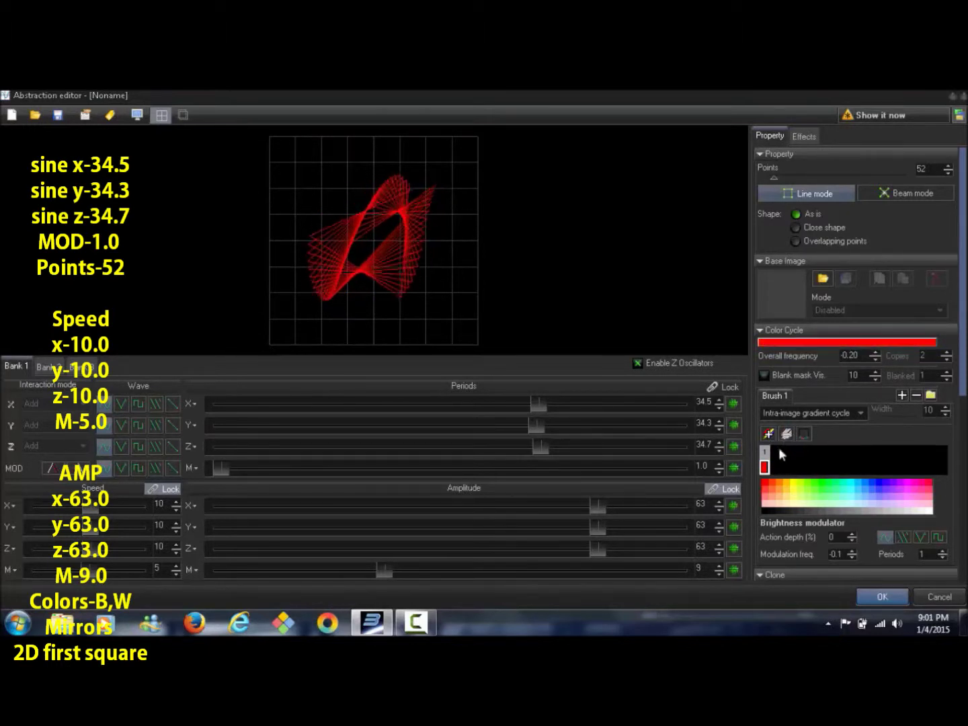
left_click(880, 481)
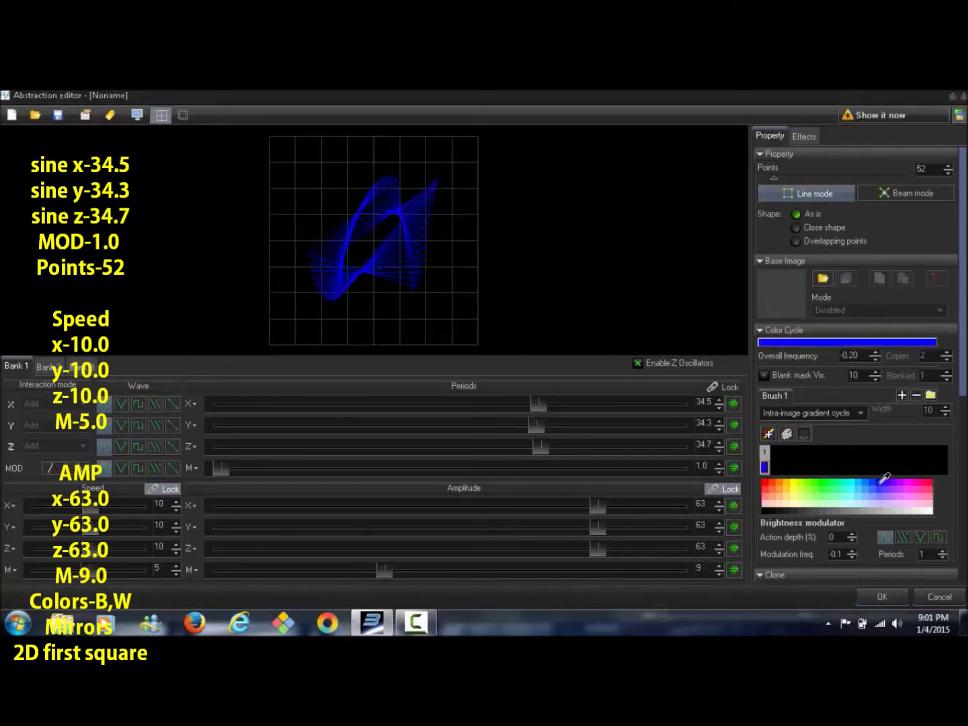
left_click(768, 433)
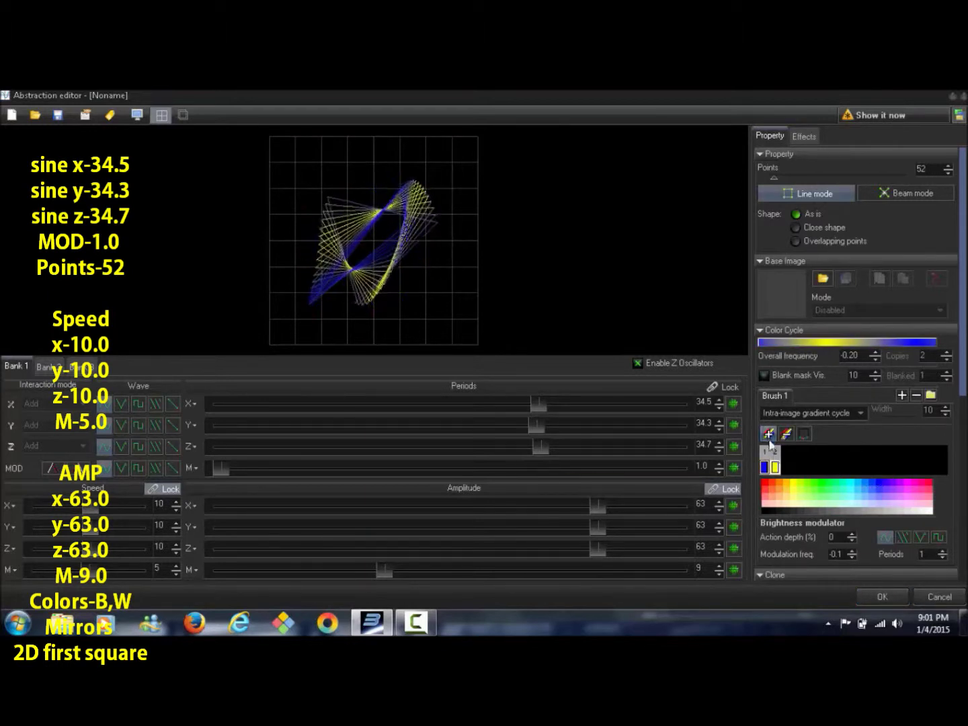
left_click(771, 505)
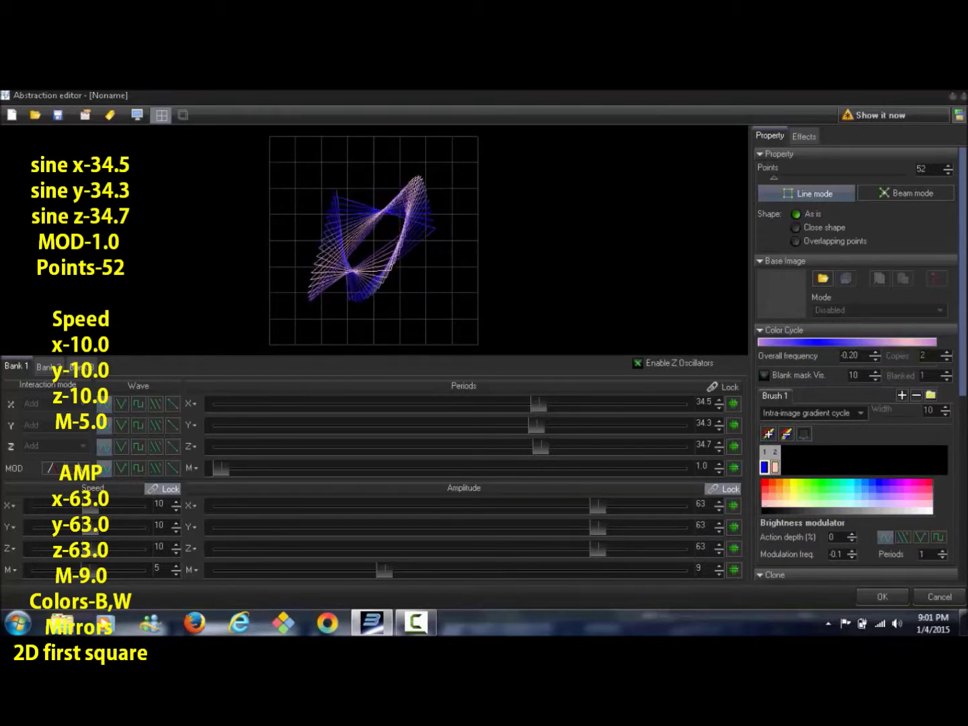
scroll(960, 381, "down", 4)
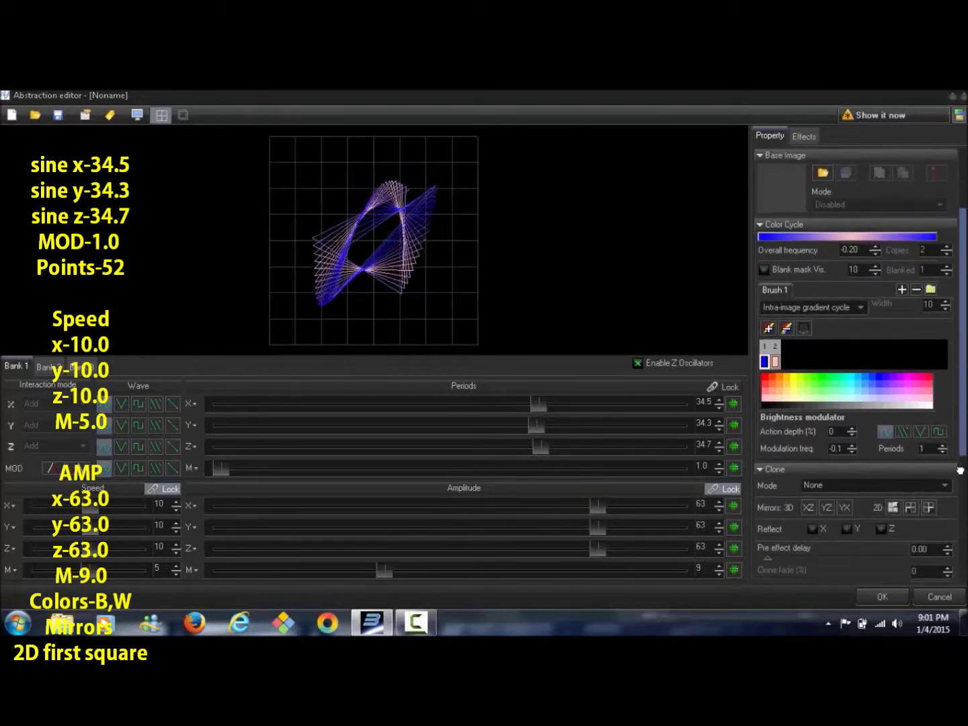
left_click(894, 464)
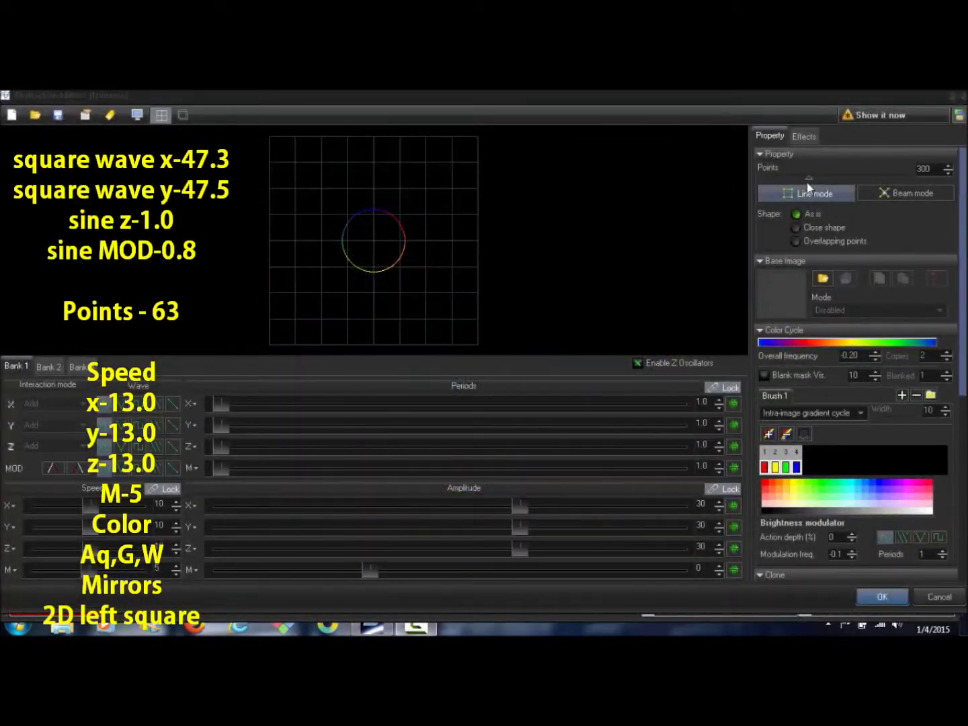
Set the number of points of the new circle abstract to 63.
left_click_drag(807, 184, 781, 180)
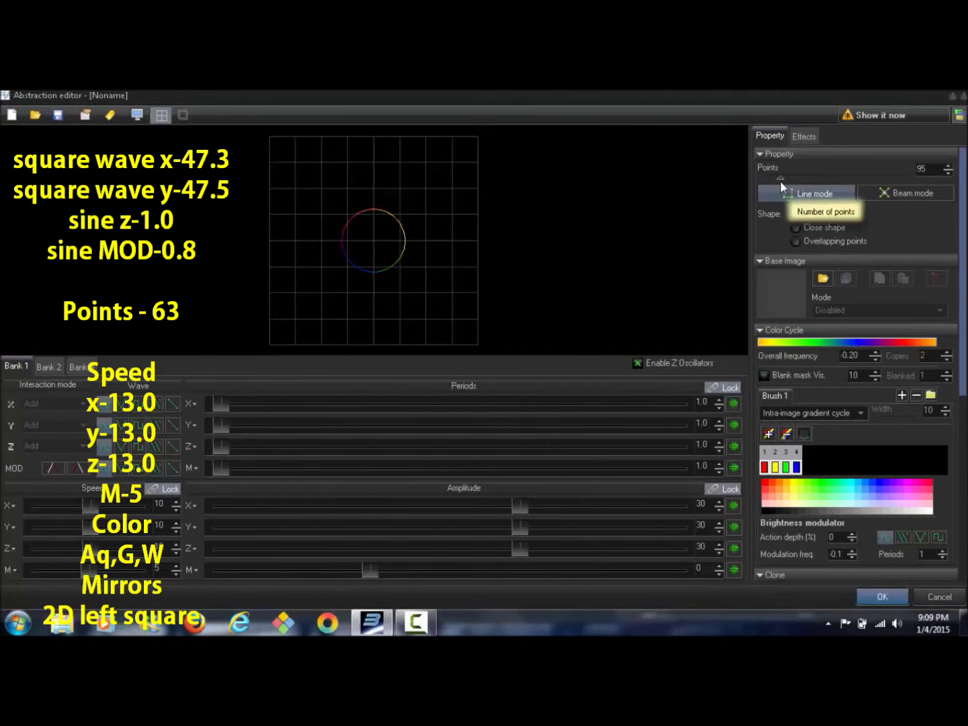
left_click(949, 172)
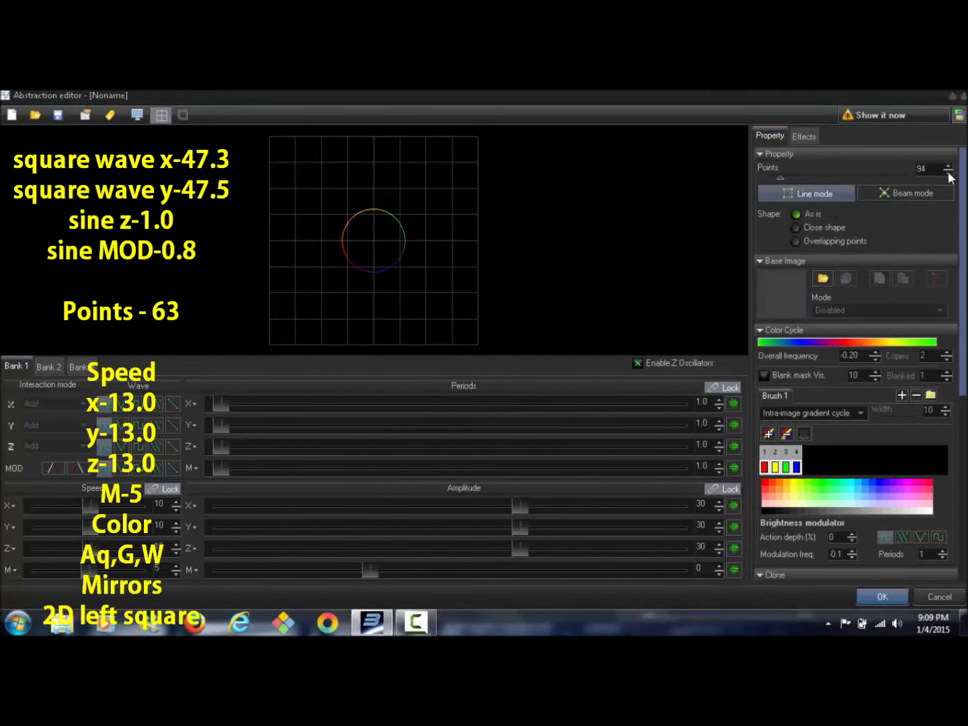
left_click(948, 173)
left_click(949, 172)
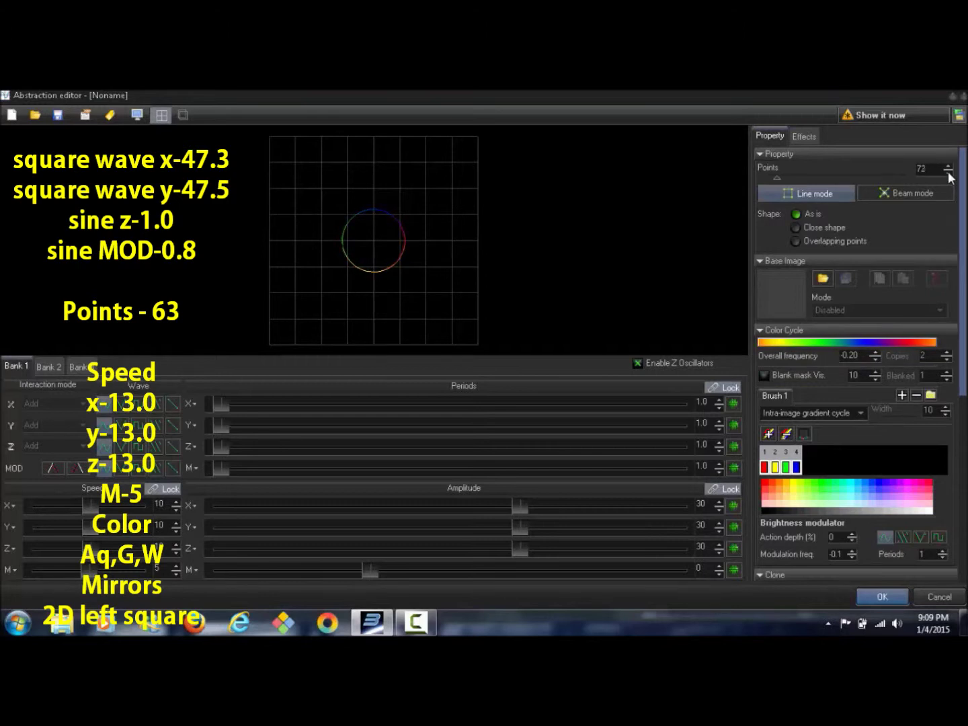
left_click(948, 173)
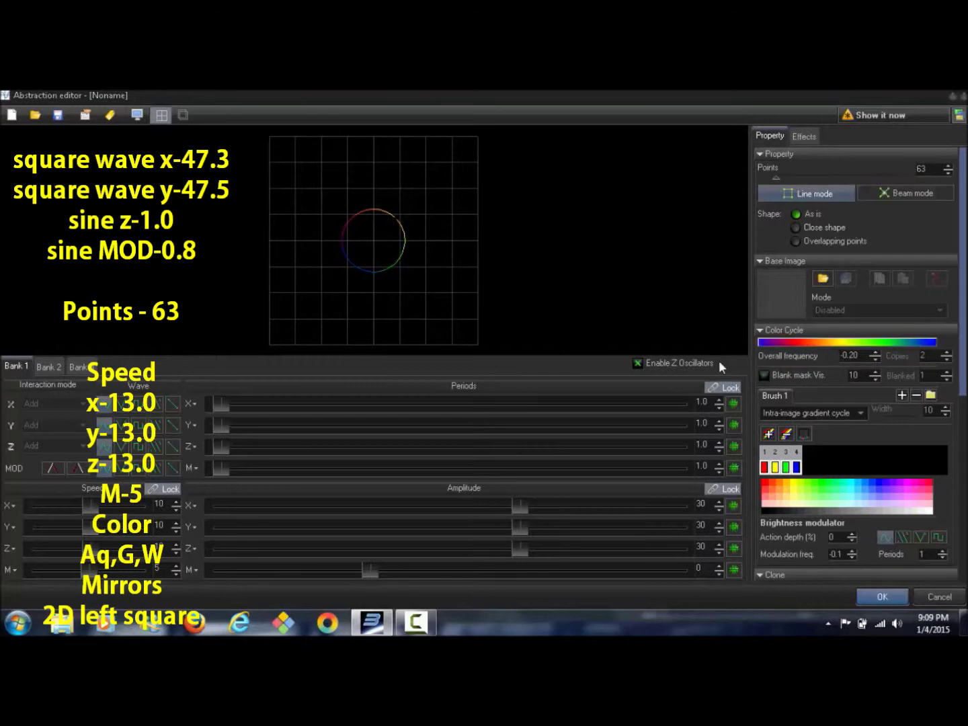
Switch the X and Y oscillators to square waves, then unlock the periods and set X to 47.3 and Y to 47.5.
left_click(139, 404)
left_click(139, 427)
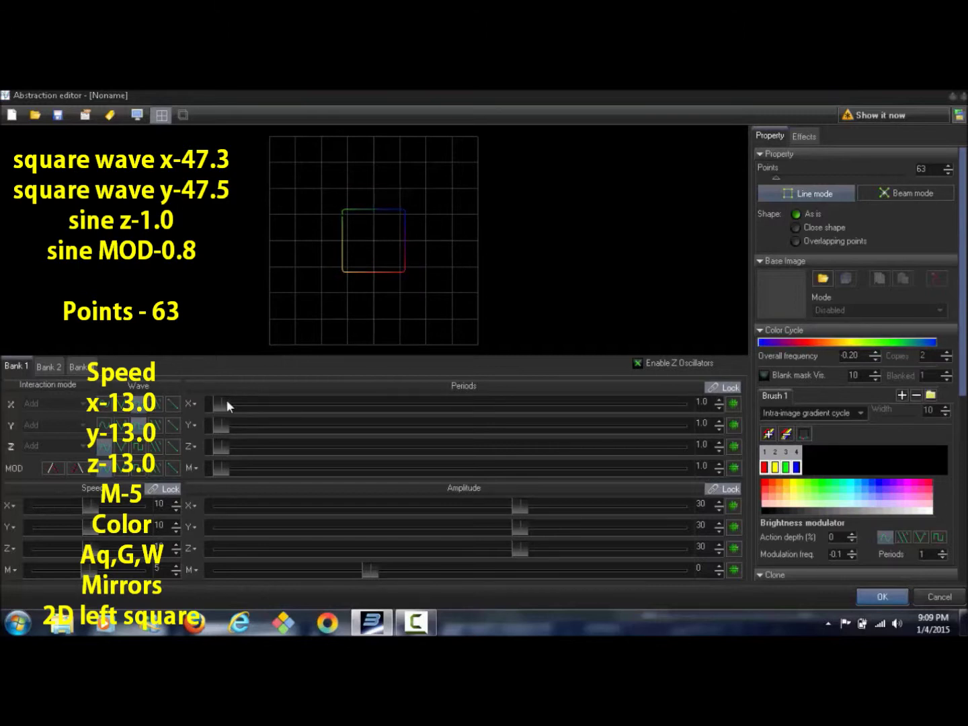
left_click_drag(227, 402, 233, 402)
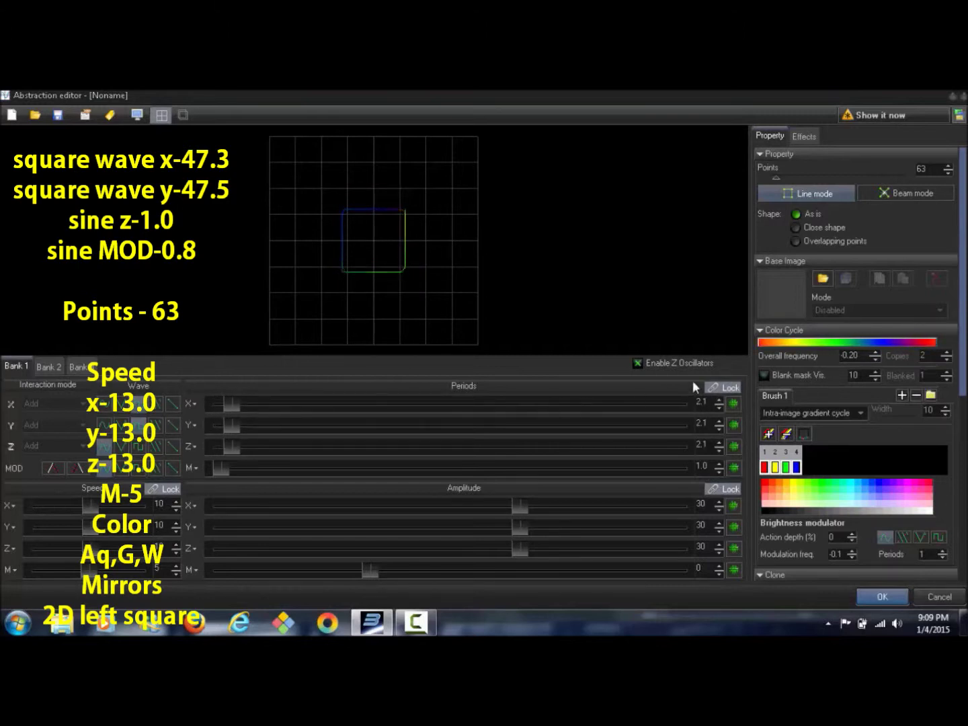
left_click_drag(232, 401, 663, 436)
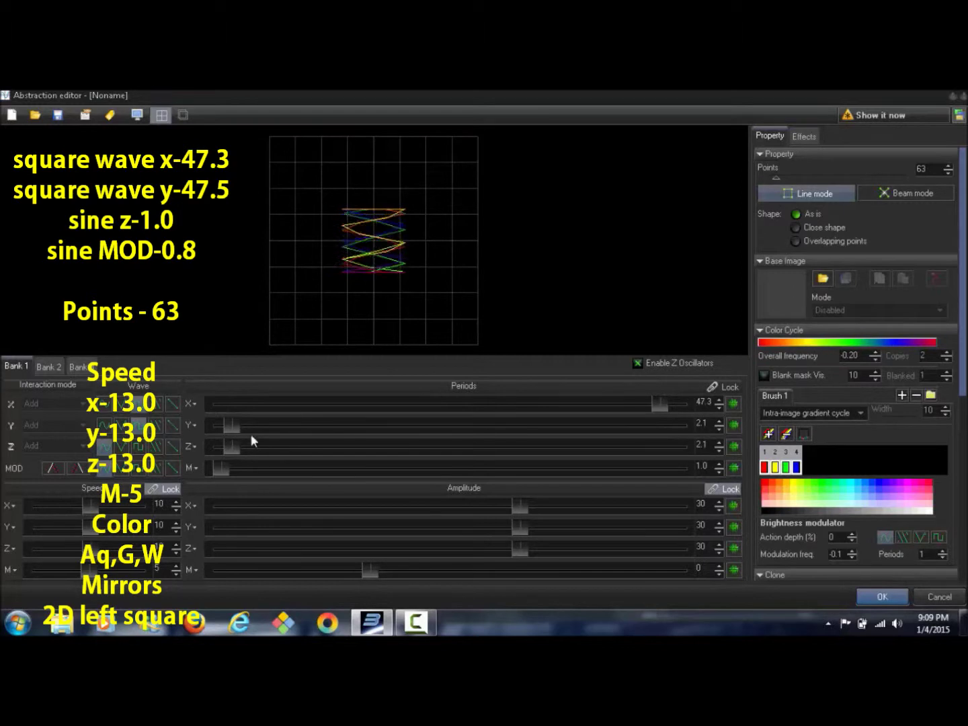
left_click_drag(230, 424, 663, 456)
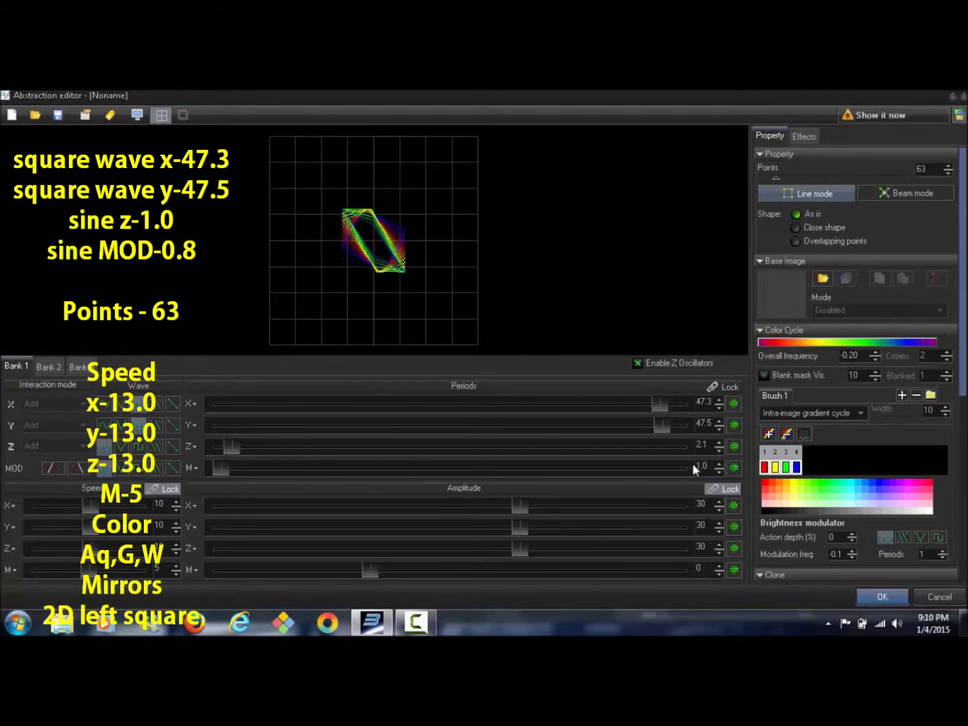
Set the Z period to 1.0 and the M period to 0.8.
left_click(719, 452)
left_click(718, 453)
left_click(719, 452)
left_click(718, 453)
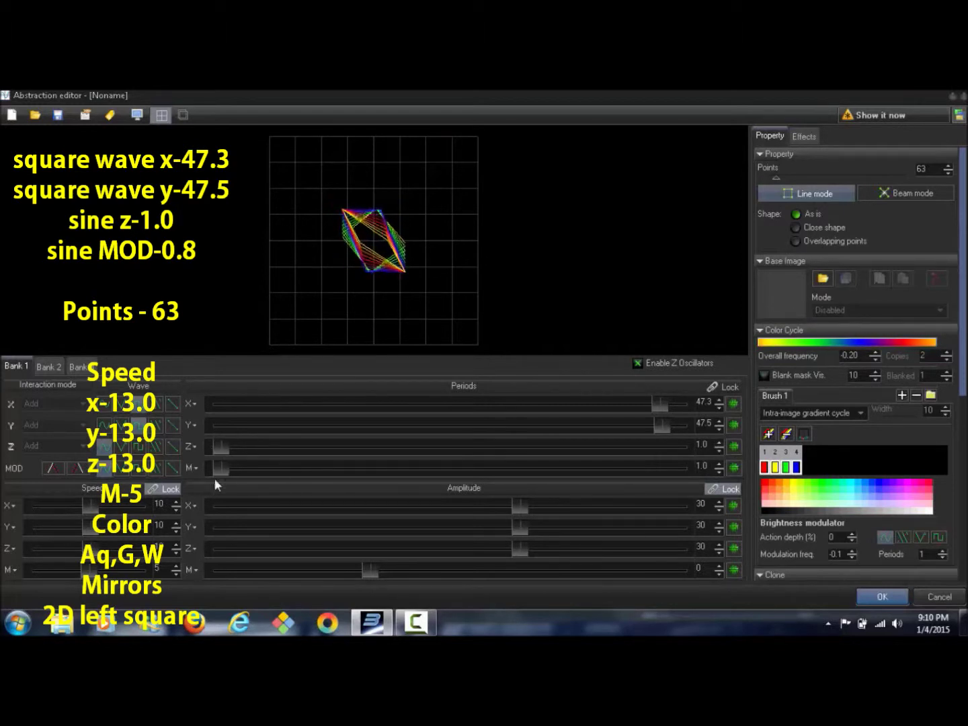
left_click(719, 470)
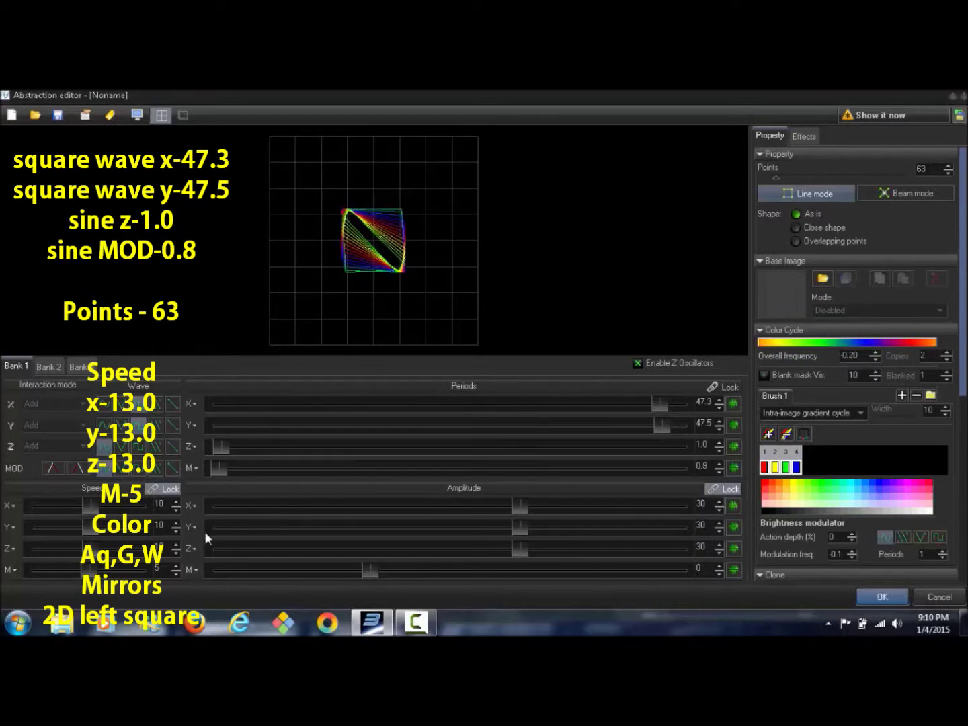
Set the linked X, Y and Z speeds to 13 and the unlocked amplitudes to X 54, Y 52, Z 51 and M -19.
left_click(179, 504)
left_click(178, 503)
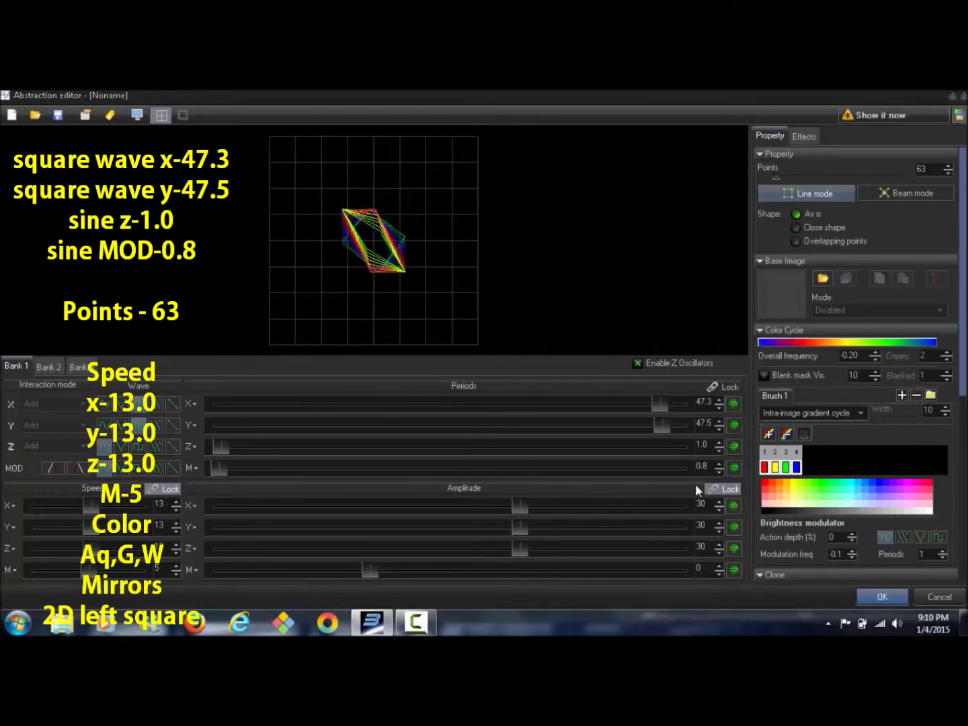
left_click_drag(528, 505, 578, 512)
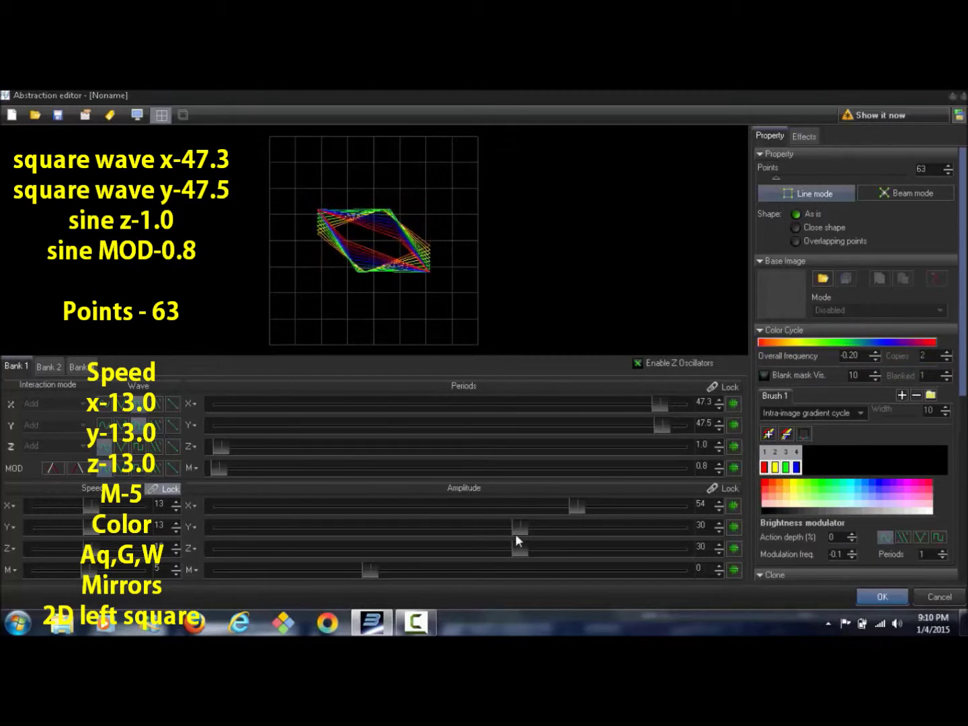
left_click_drag(522, 533, 573, 536)
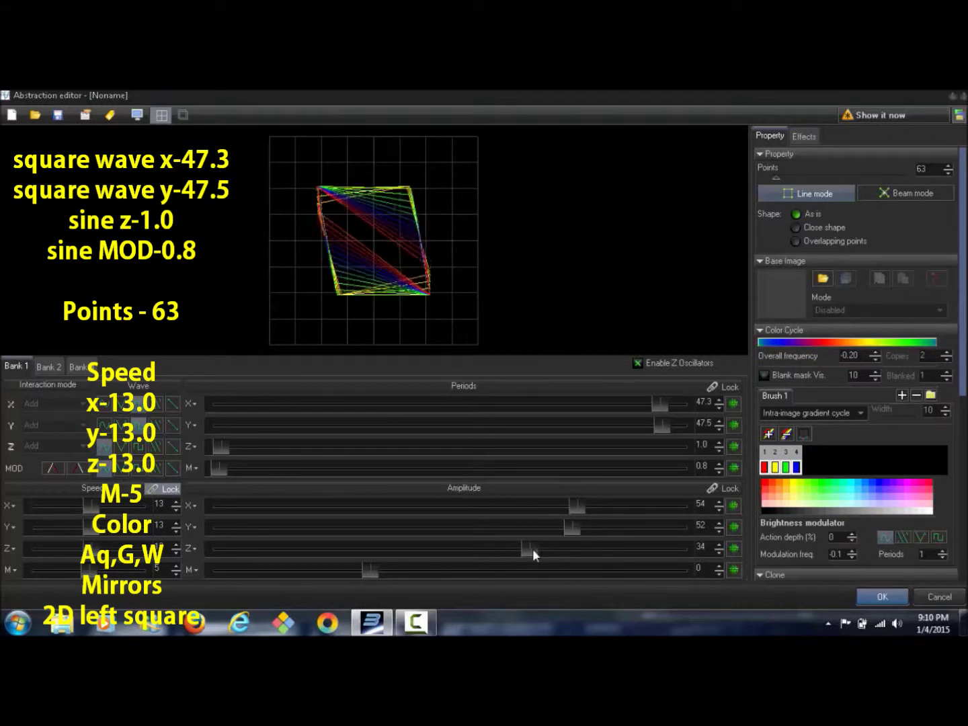
left_click_drag(536, 550, 569, 558)
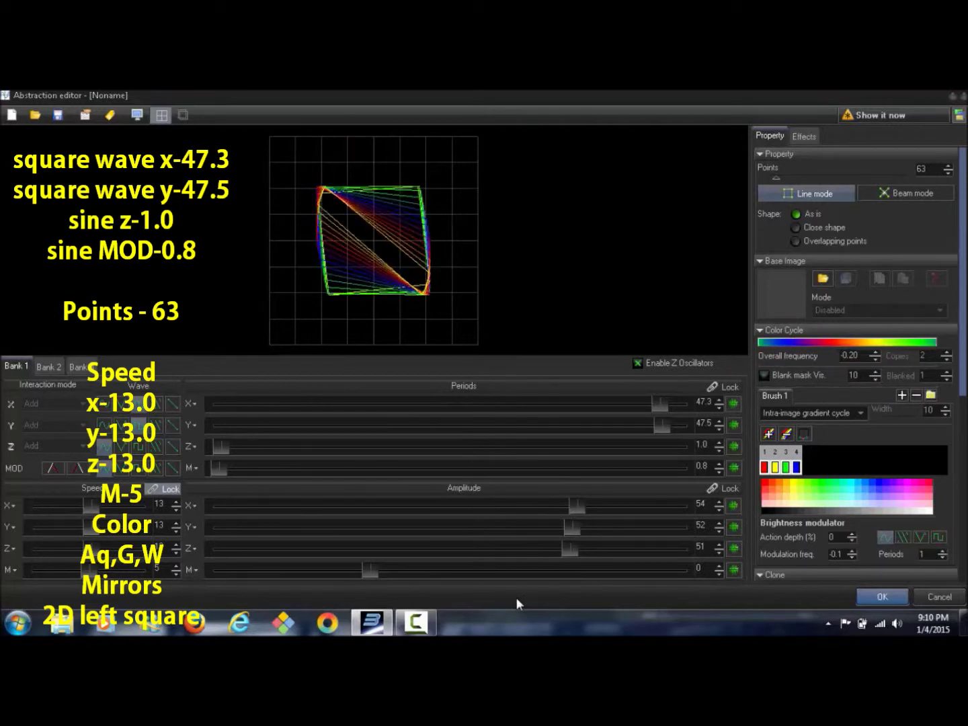
left_click_drag(373, 570, 340, 574)
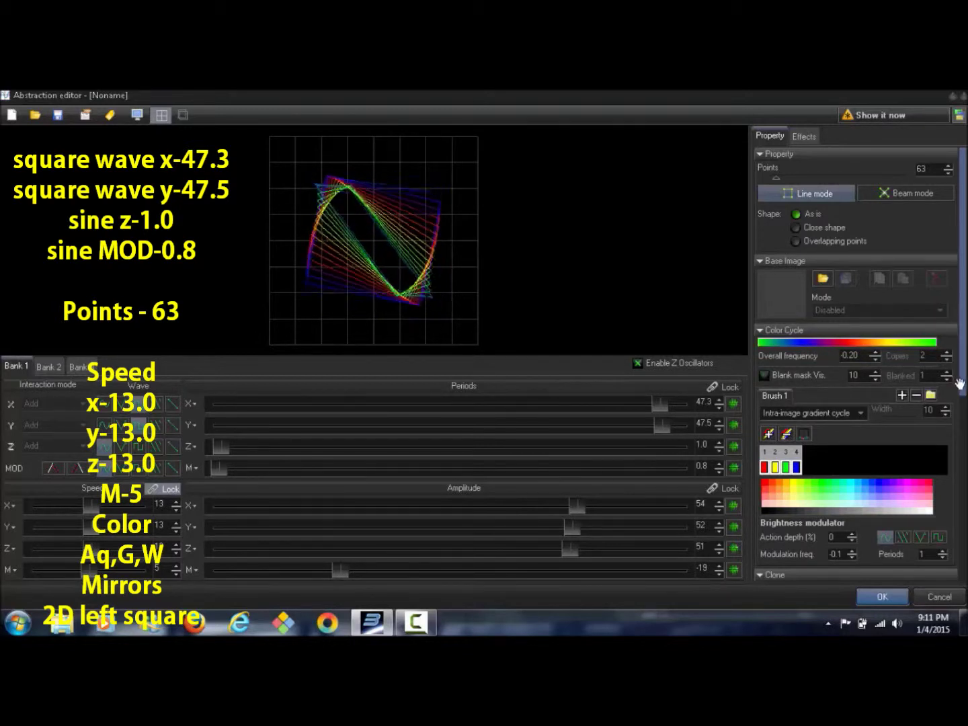
Set the brush gradient to three colours, aqua, pale cream and magenta, and apply the first 2D mirror.
scroll(963, 400, "down", 1)
scroll(963, 399, "down", 1)
left_click(787, 402)
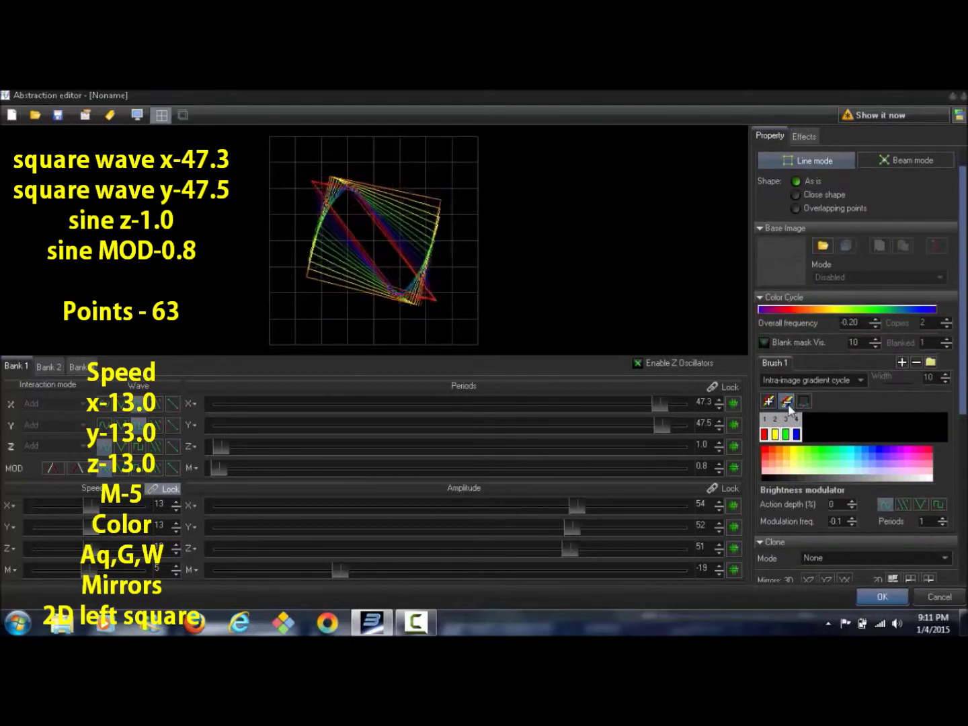
left_click(769, 400)
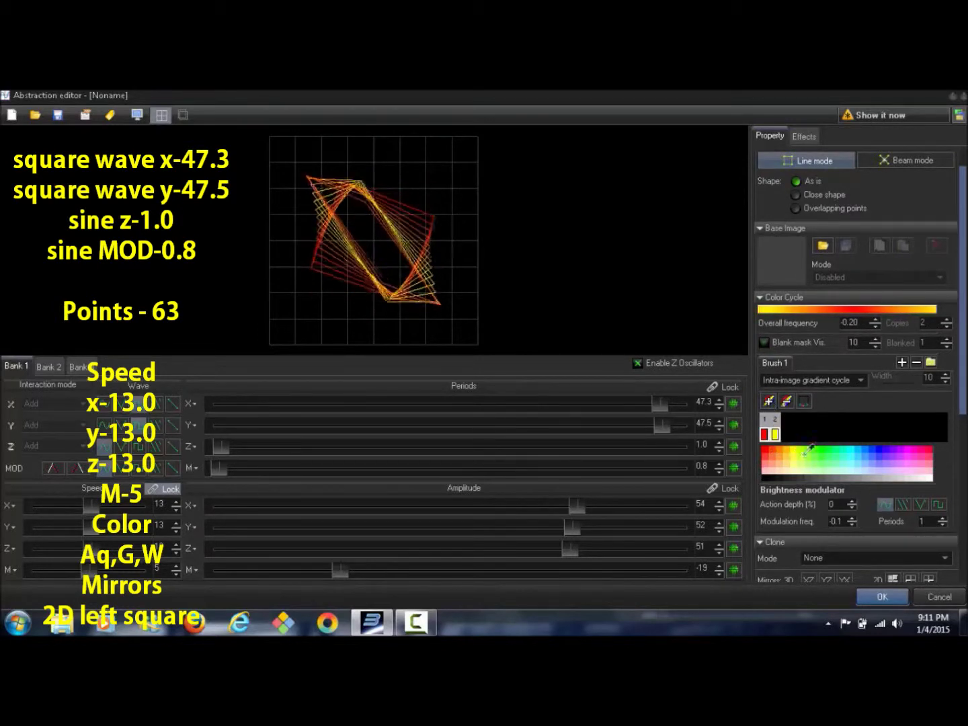
left_click(851, 464)
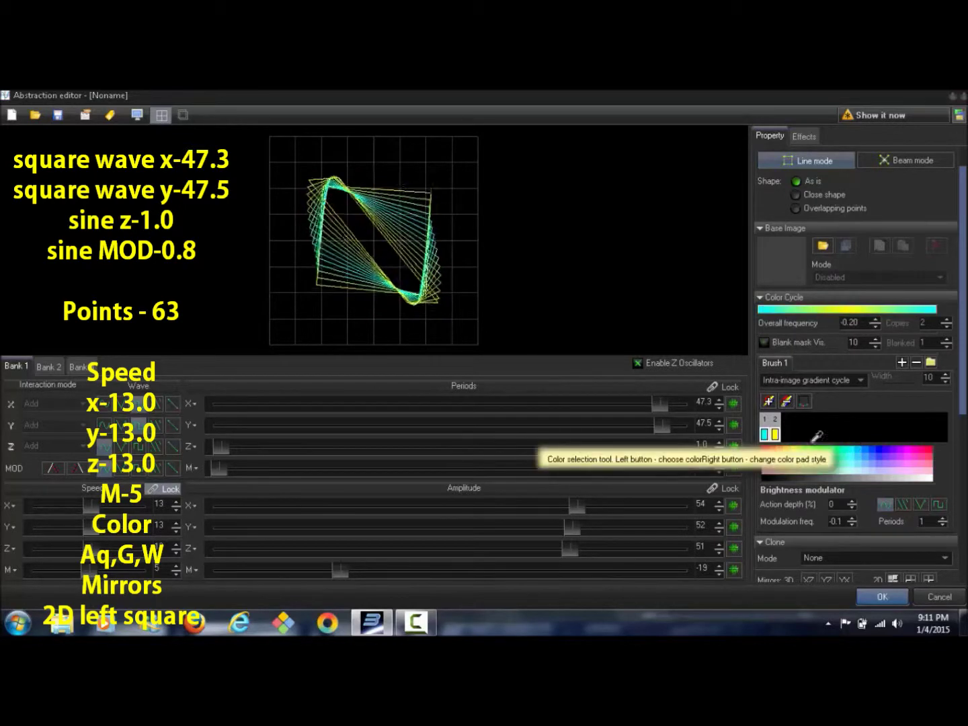
left_click(778, 438)
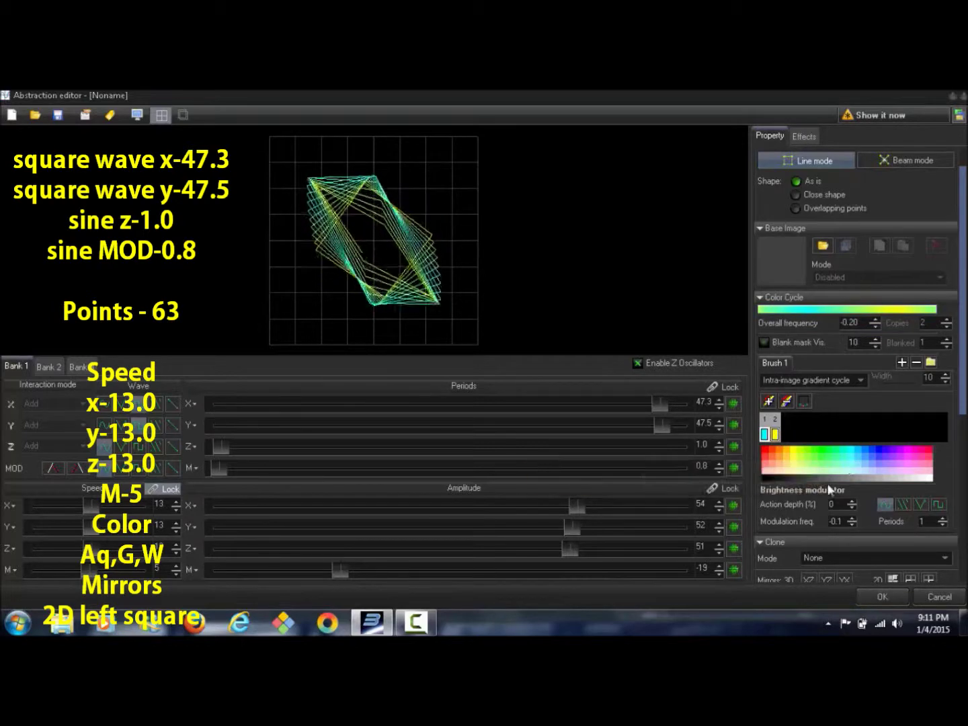
left_click(790, 467)
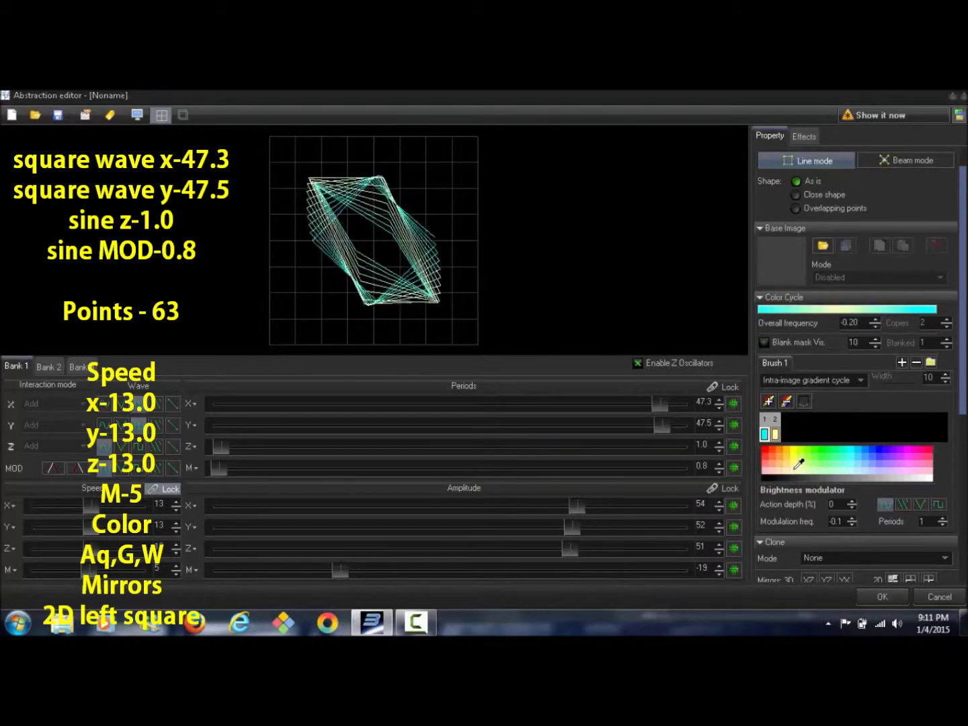
left_click(768, 403)
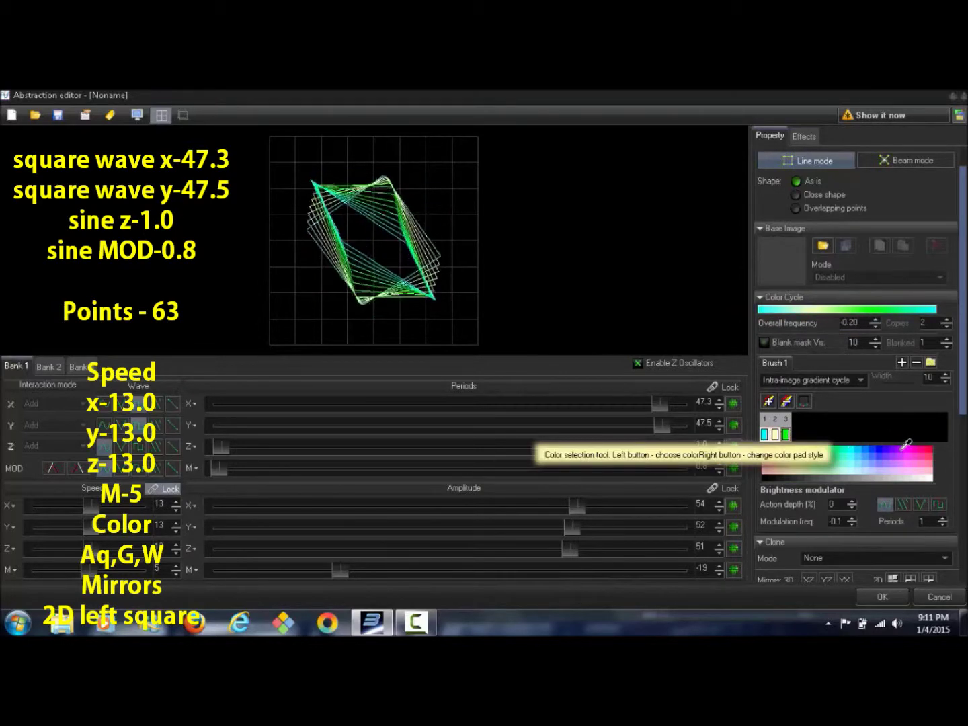
left_click(914, 445)
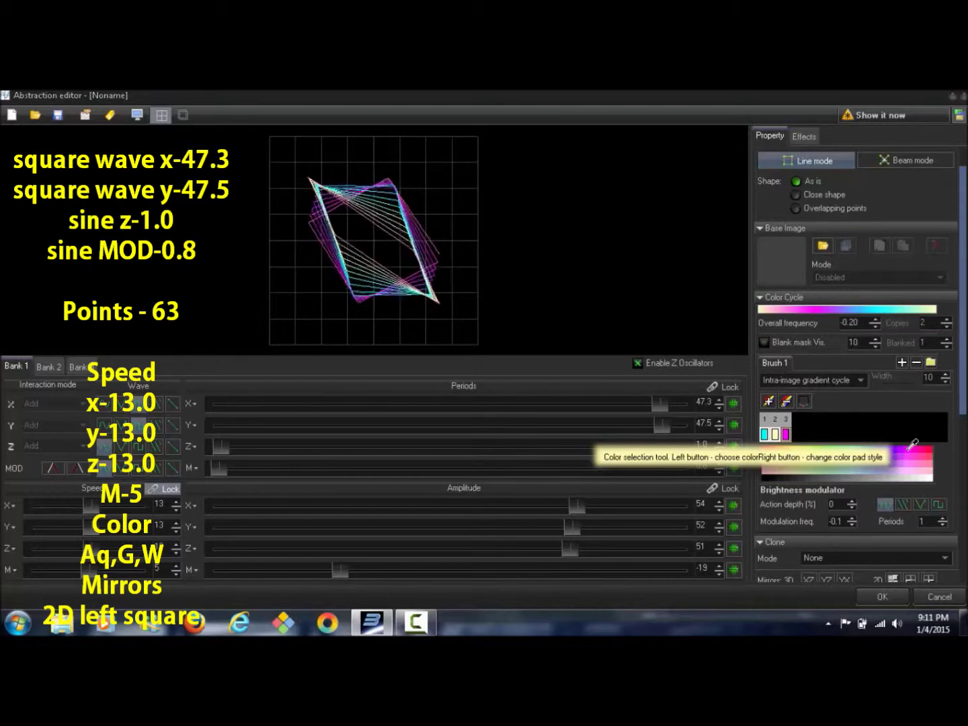
scroll(963, 409, "down", 4)
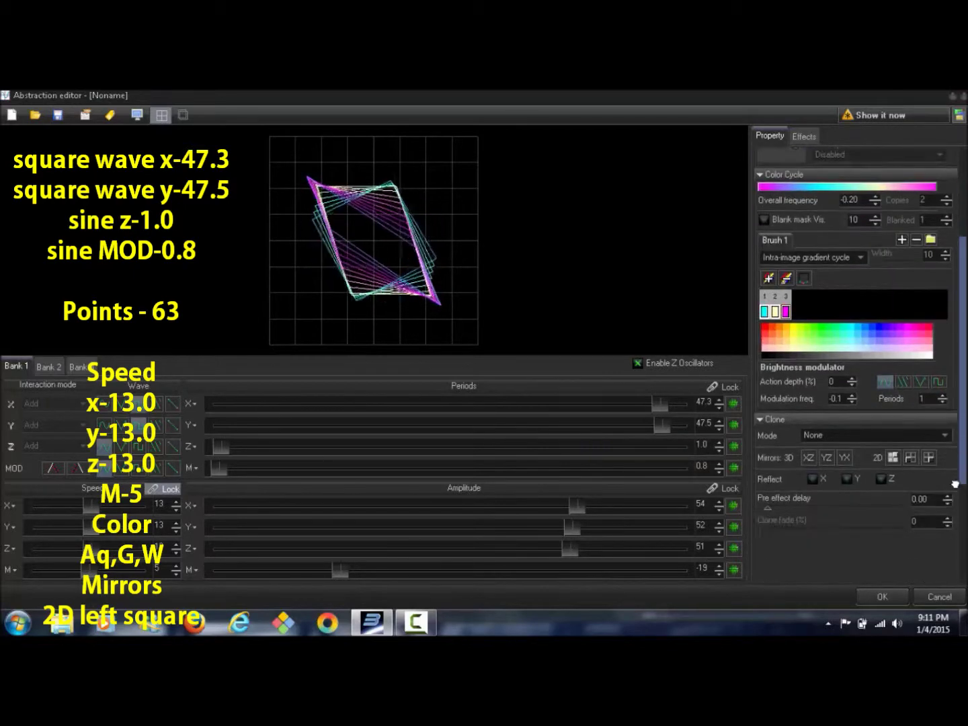
left_click(893, 444)
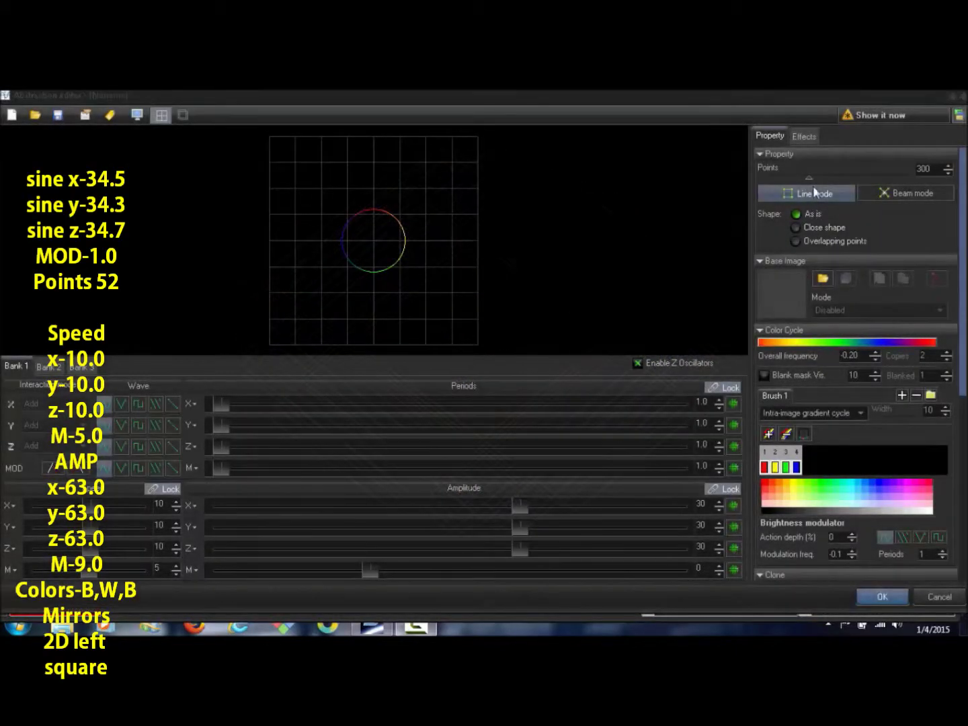
Set the number of points of the next circle abstract to 50.
left_click_drag(805, 181, 778, 185)
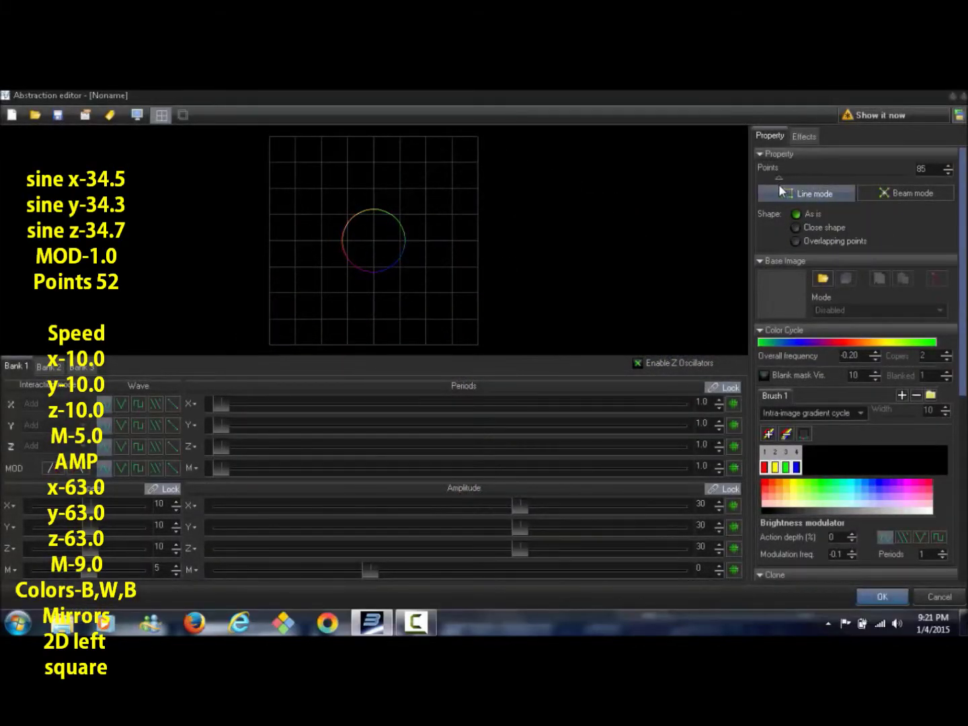
left_click(948, 173)
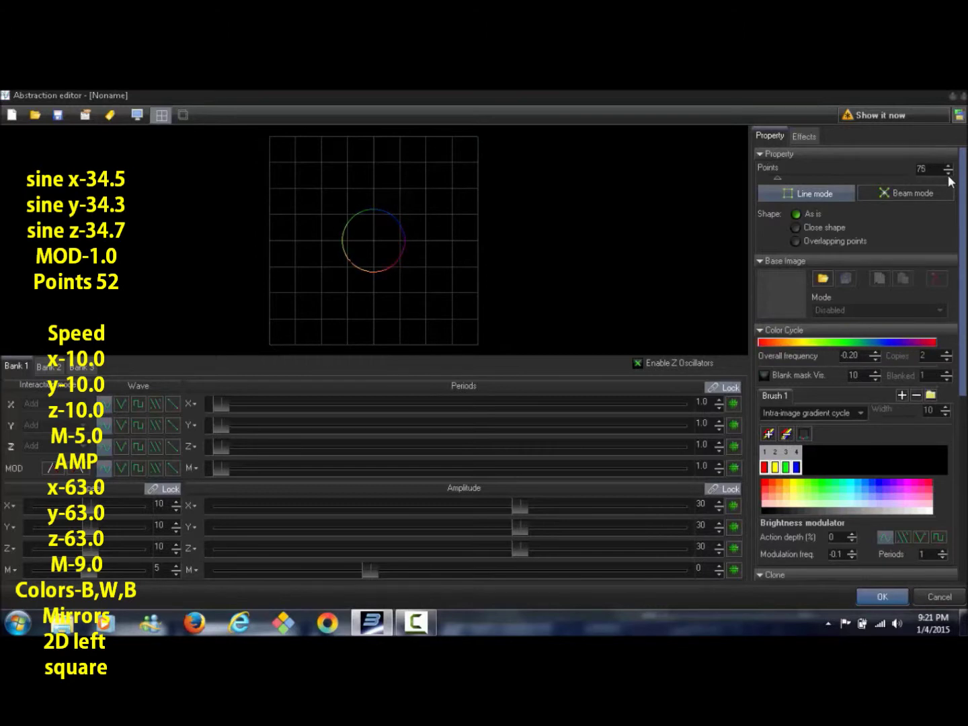
left_click(947, 174)
left_click(949, 175)
left_click(949, 173)
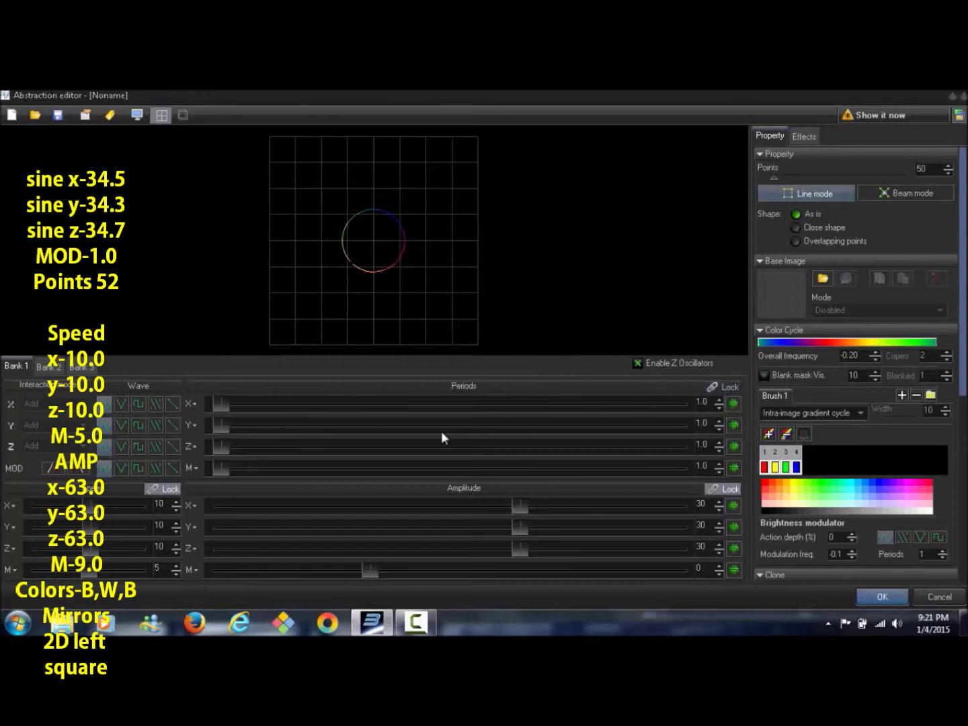
Set the oscillator periods to X 37.4, Y 12.4 and Z 10.6.
left_click_drag(220, 403, 513, 427)
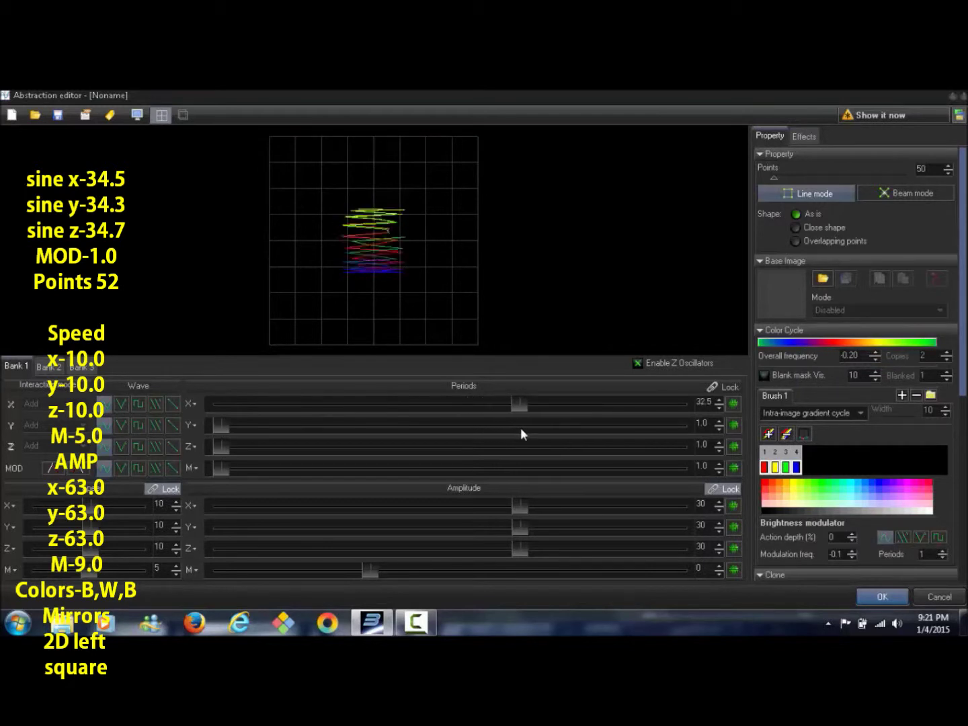
left_click_drag(558, 431, 570, 431)
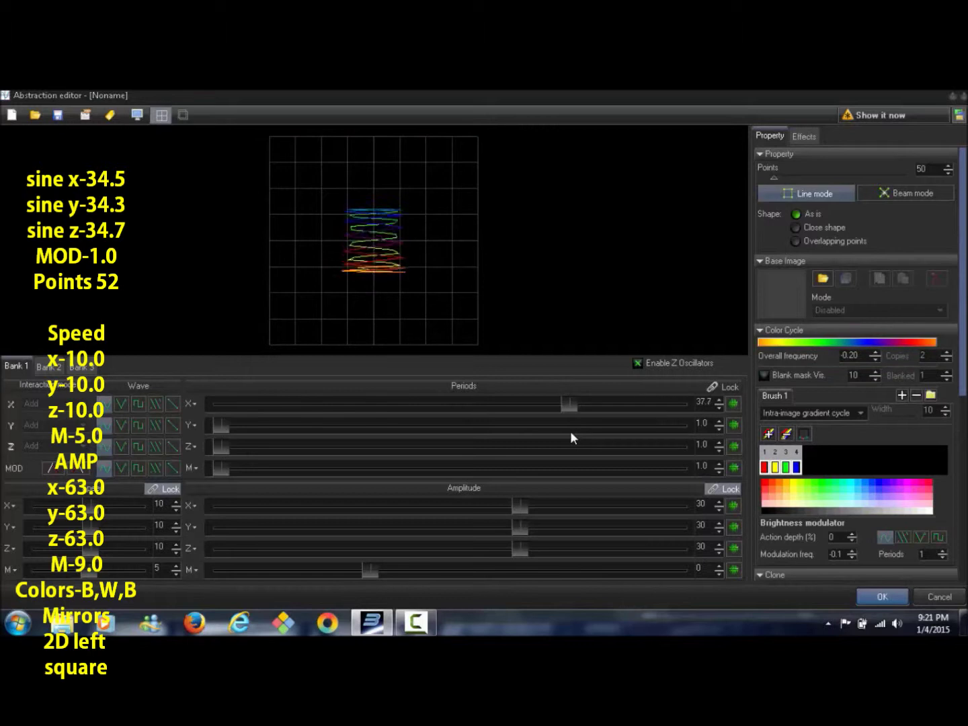
left_click(719, 410)
left_click(719, 410)
left_click(719, 411)
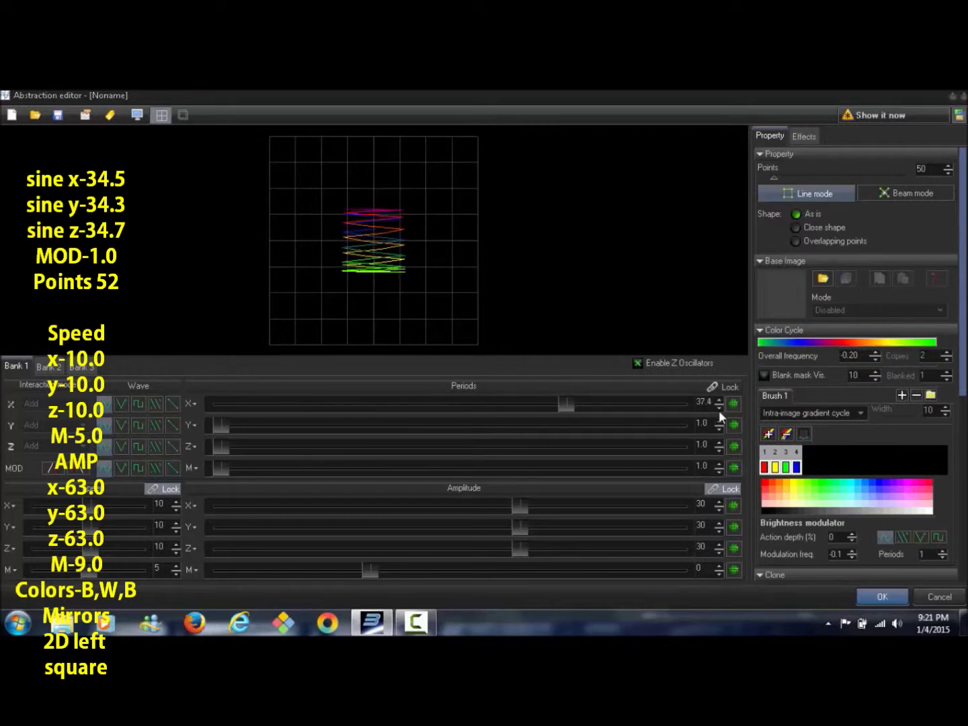
left_click_drag(219, 427, 255, 428)
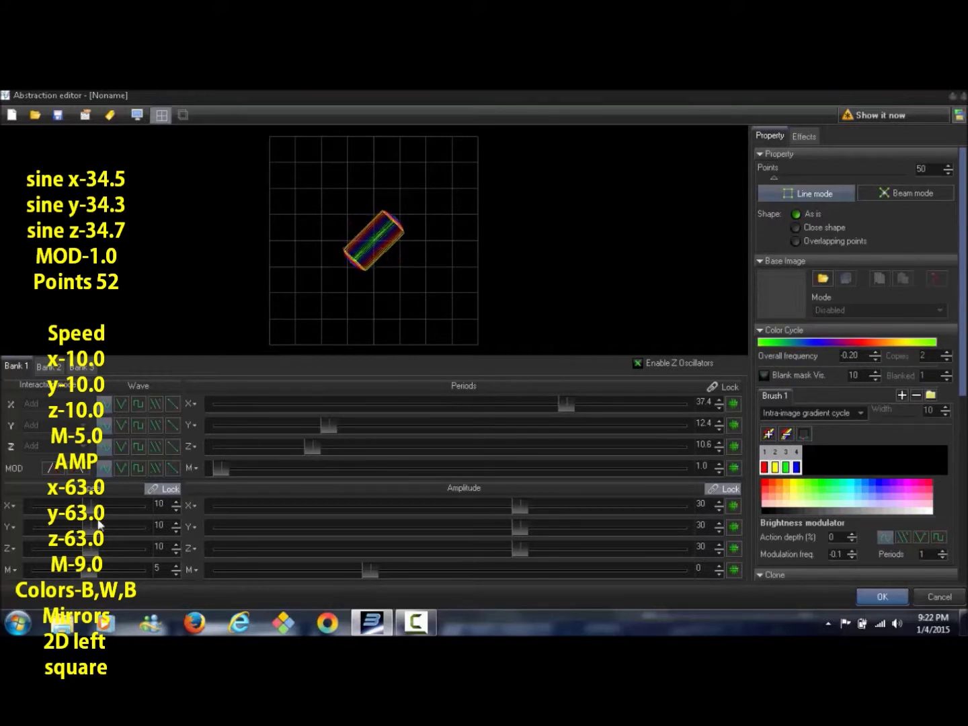
Set the linked X, Y and Z speeds to 9 and the unlocked amplitudes to X 85, Y -68, Z -21 and M -24.
left_click(174, 509)
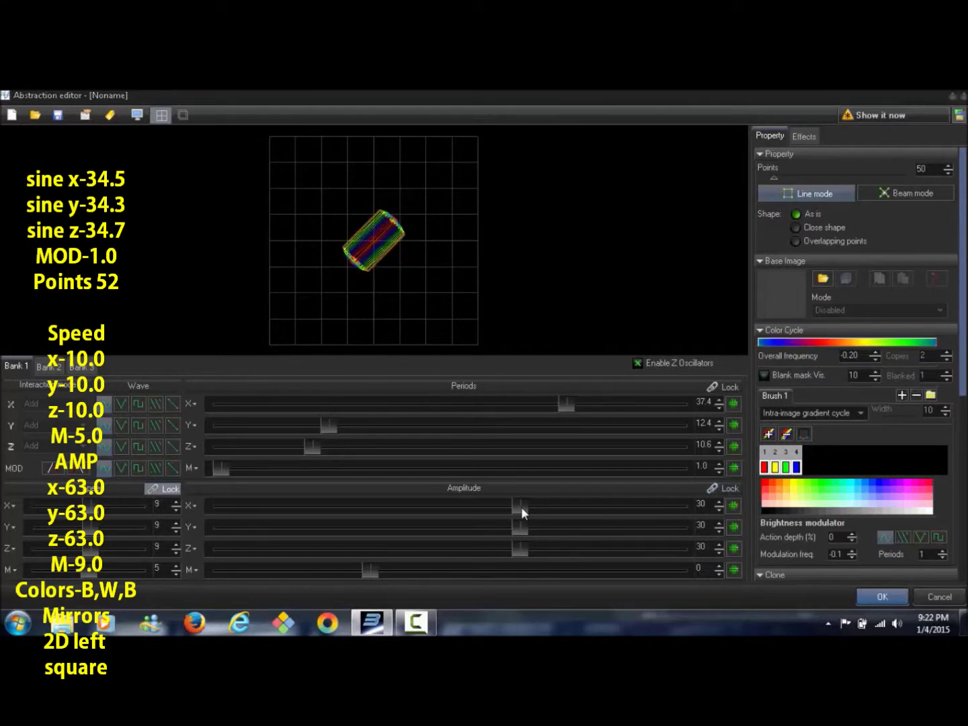
left_click_drag(542, 505, 650, 513)
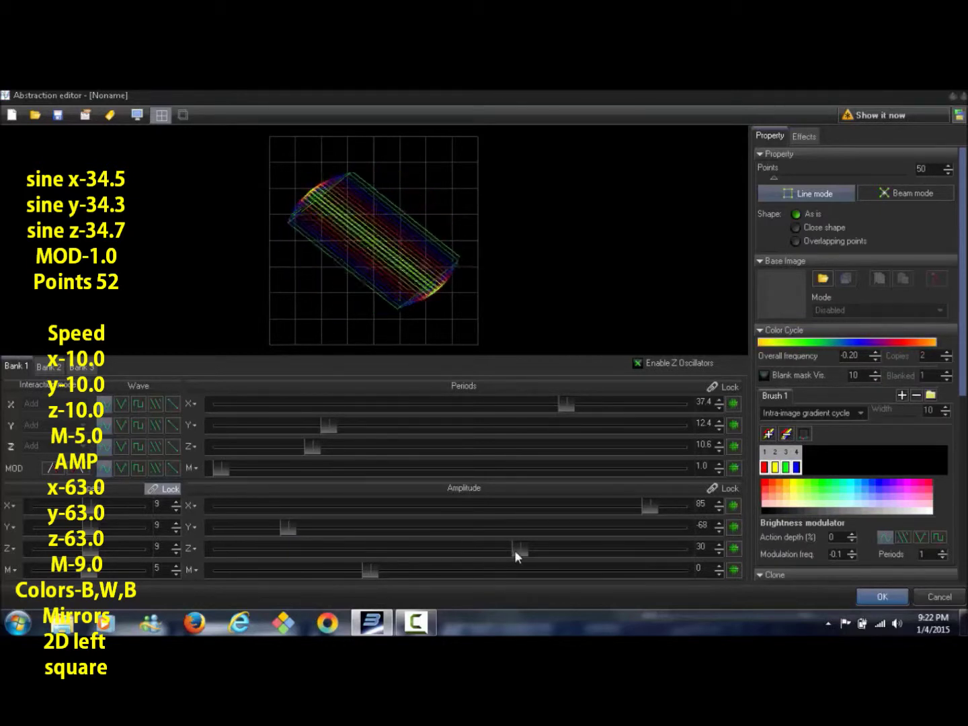
left_click_drag(503, 549, 402, 552)
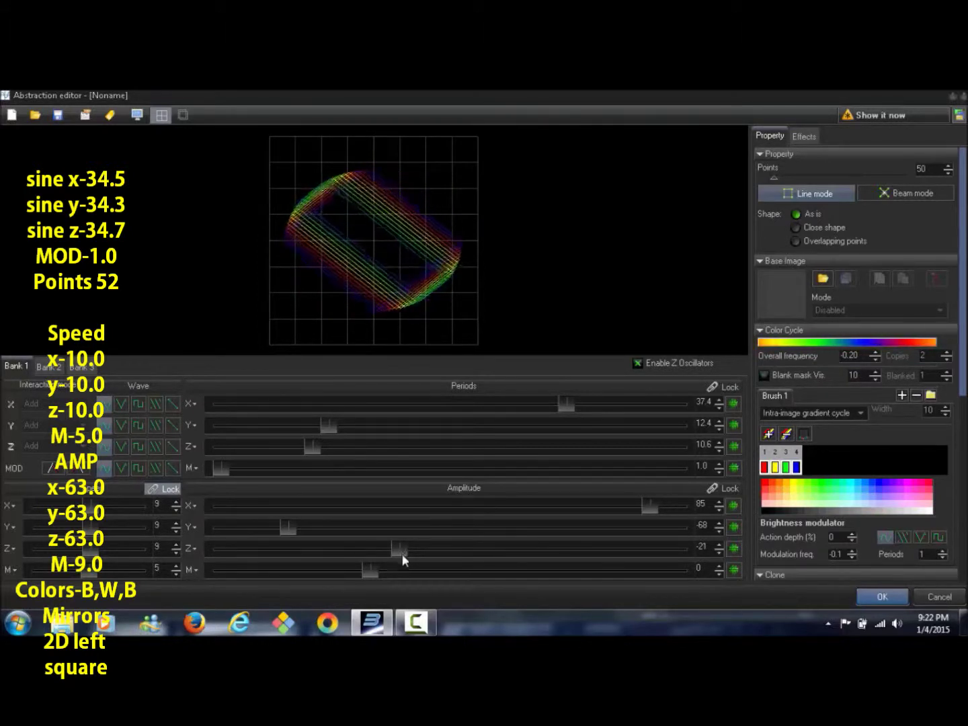
left_click_drag(372, 570, 333, 580)
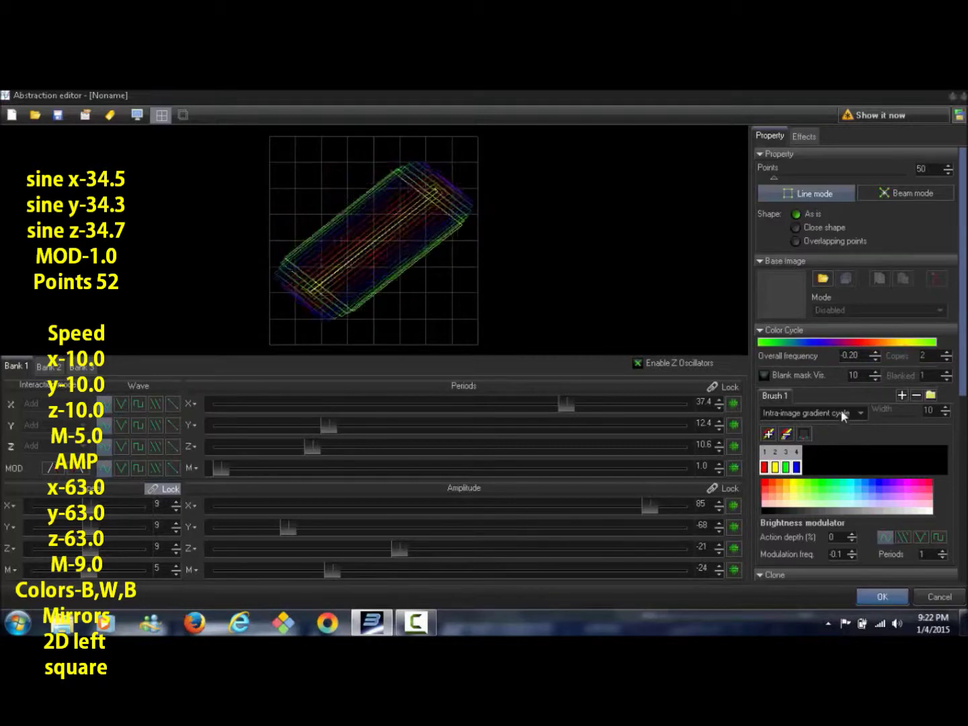
Replace the brush gradient with three colours, blue and two pale peach tones, and apply the first 2D mirror.
left_click_drag(964, 388, 964, 408)
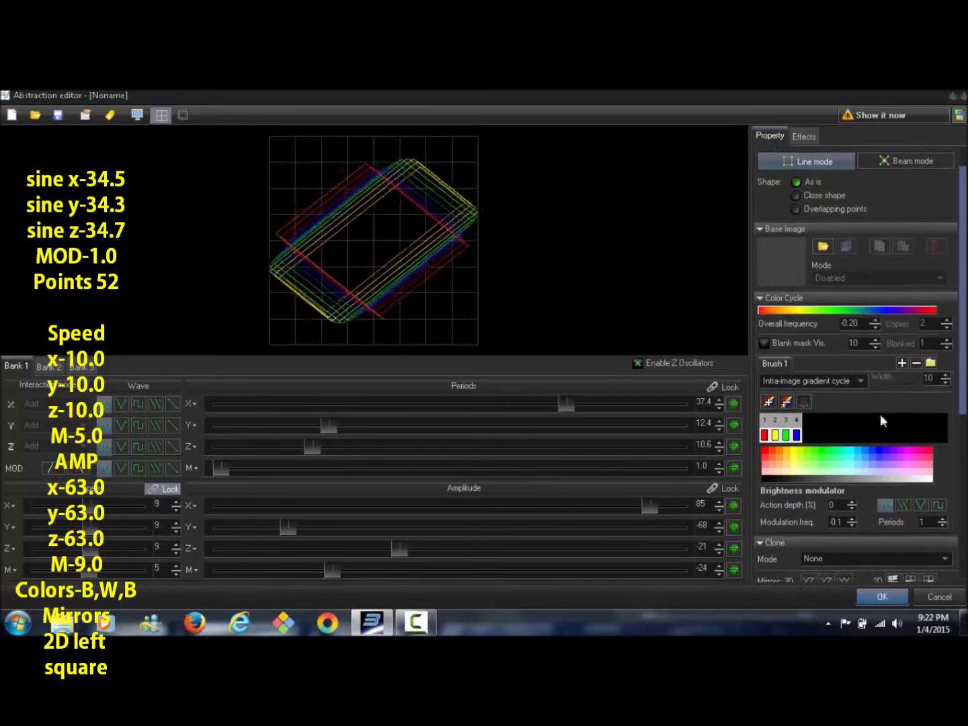
left_click(787, 407)
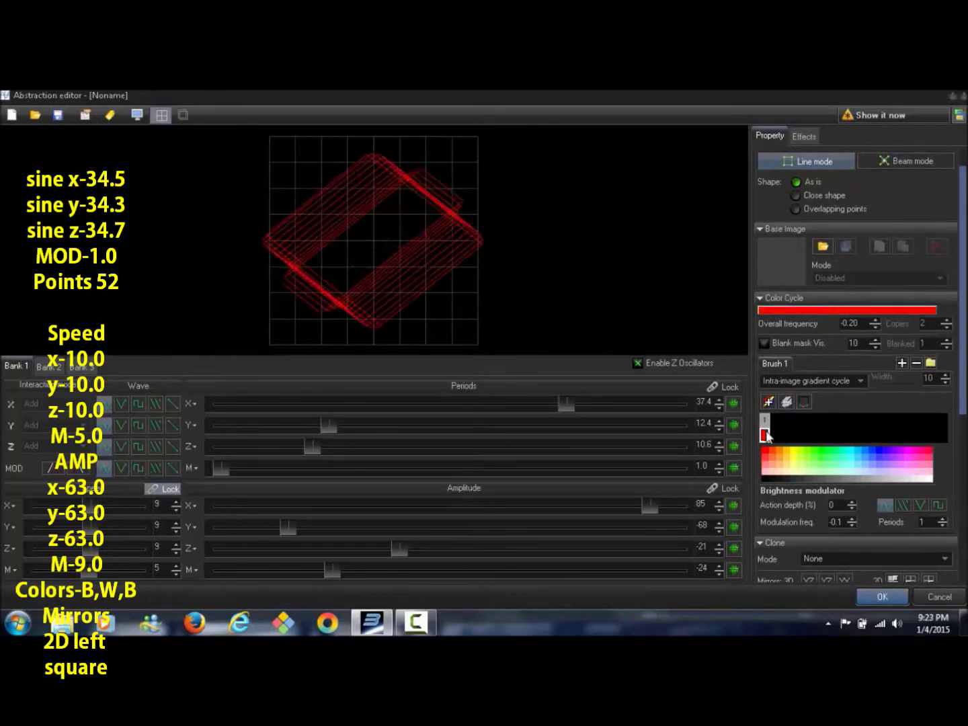
left_click(766, 436)
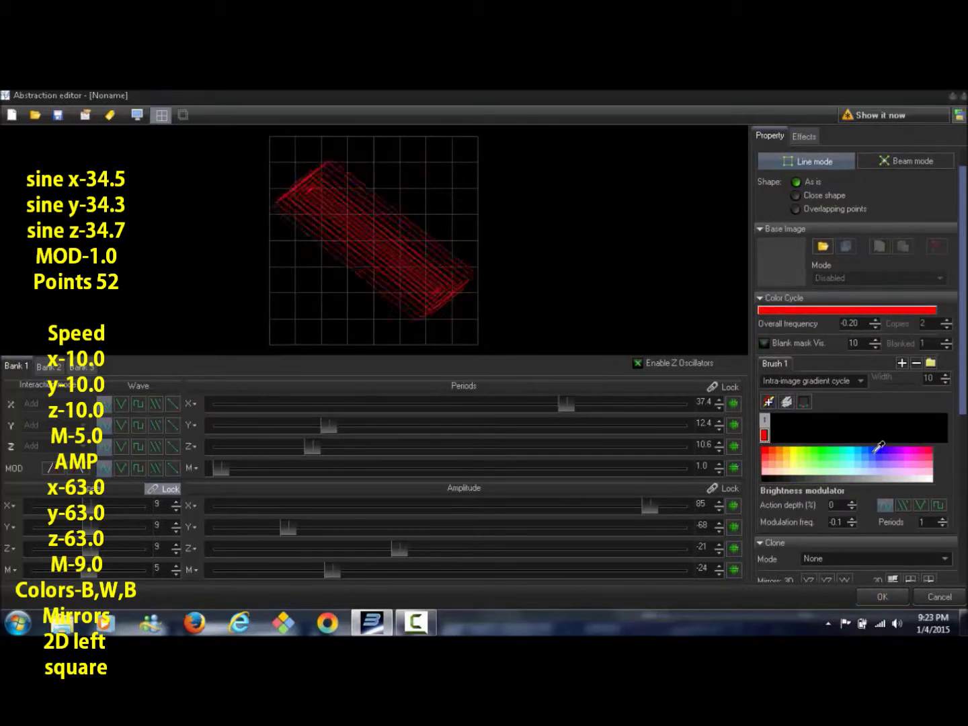
left_click(878, 447)
left_click(775, 434)
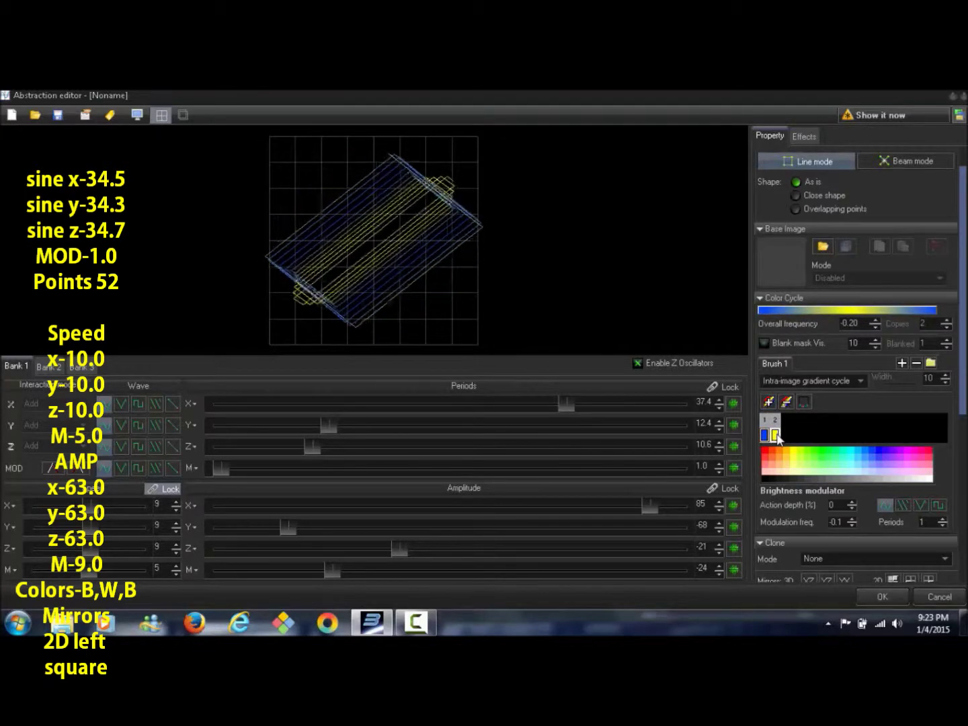
left_click(807, 479)
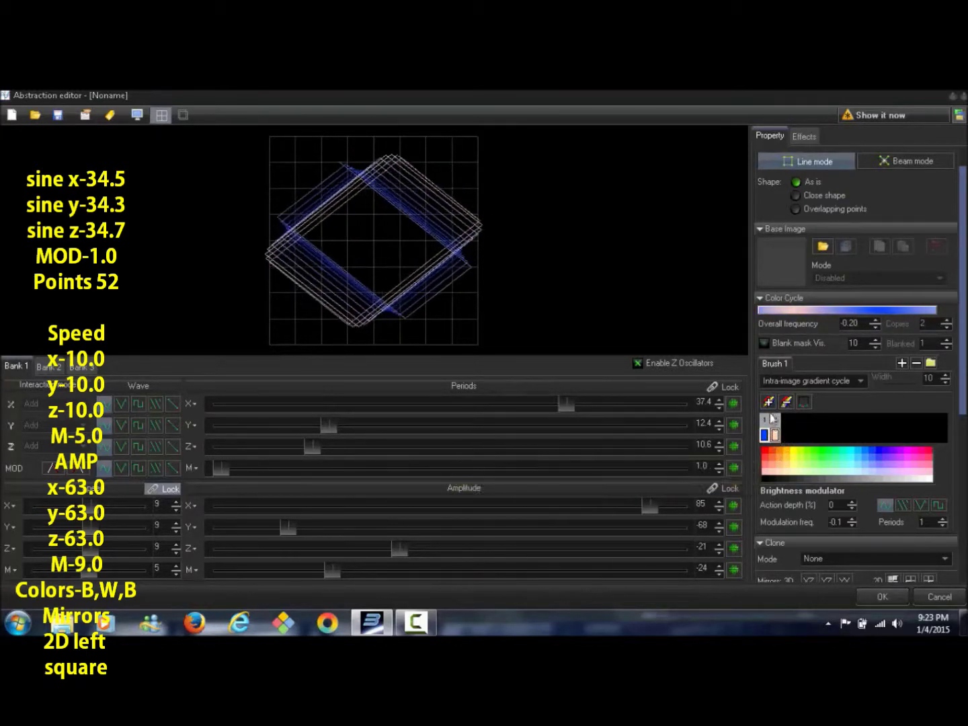
left_click(785, 435)
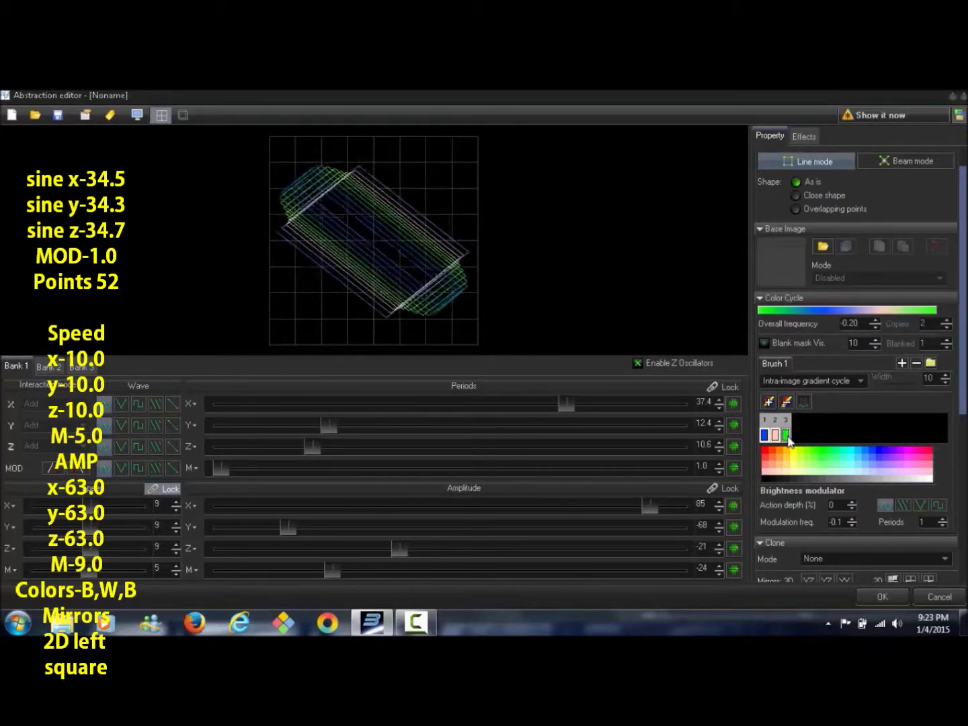
left_click(777, 470)
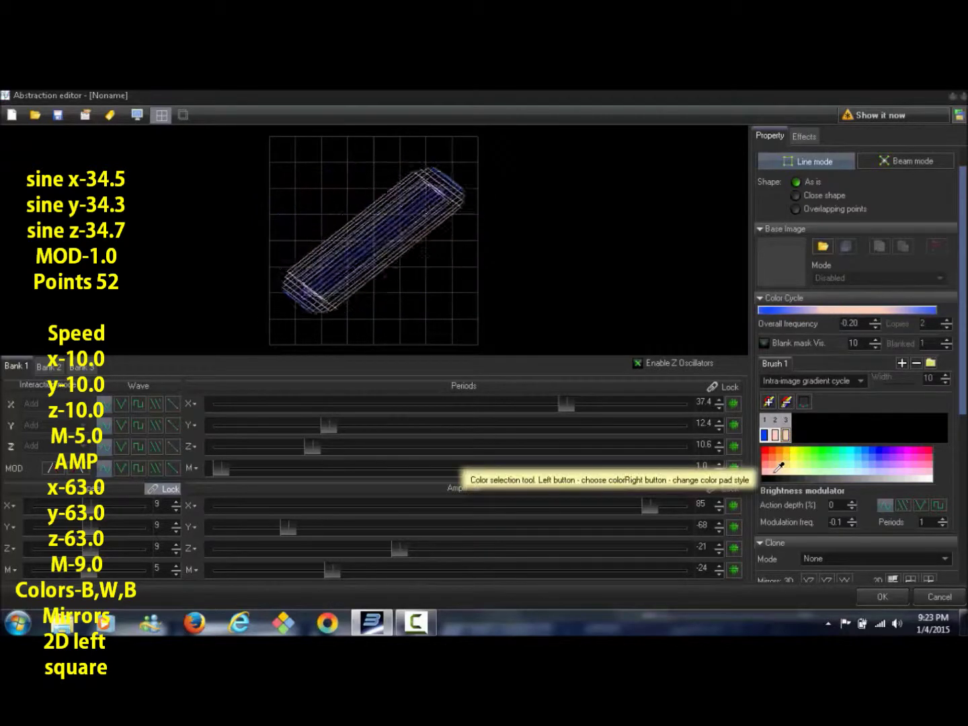
left_click_drag(963, 407, 964, 487)
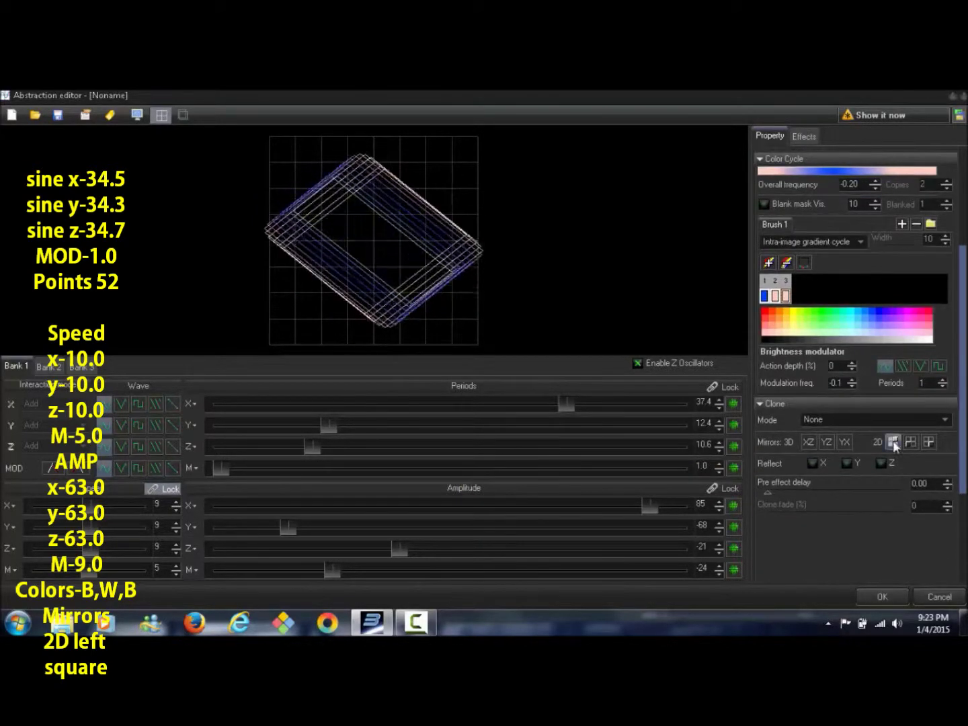
left_click(893, 440)
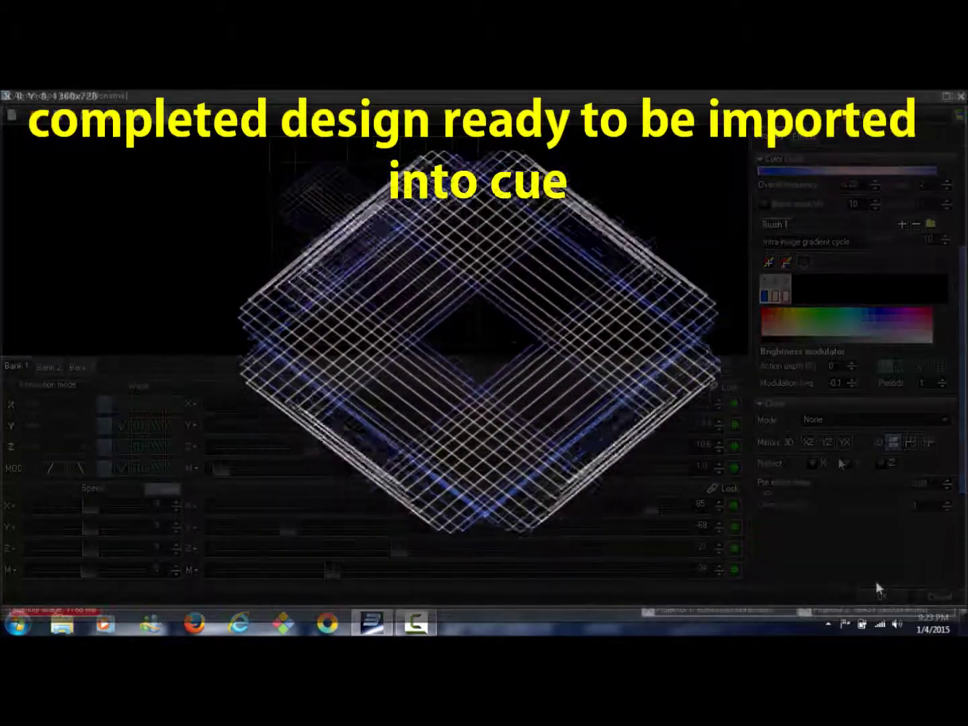